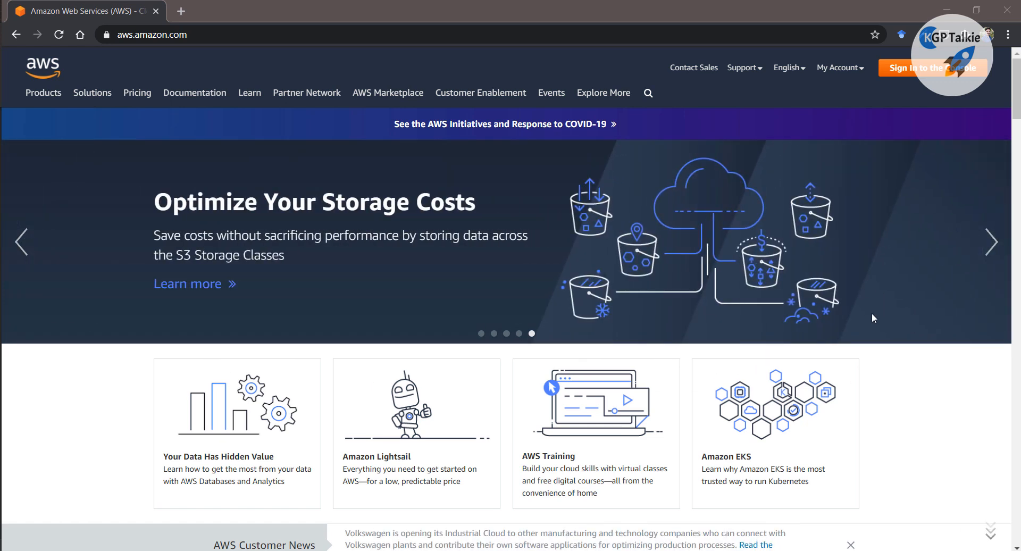
- Enter the AWS Management Console, open the EC2 service, and dismiss the welcome banner on its dashboard
left_click(931, 70)
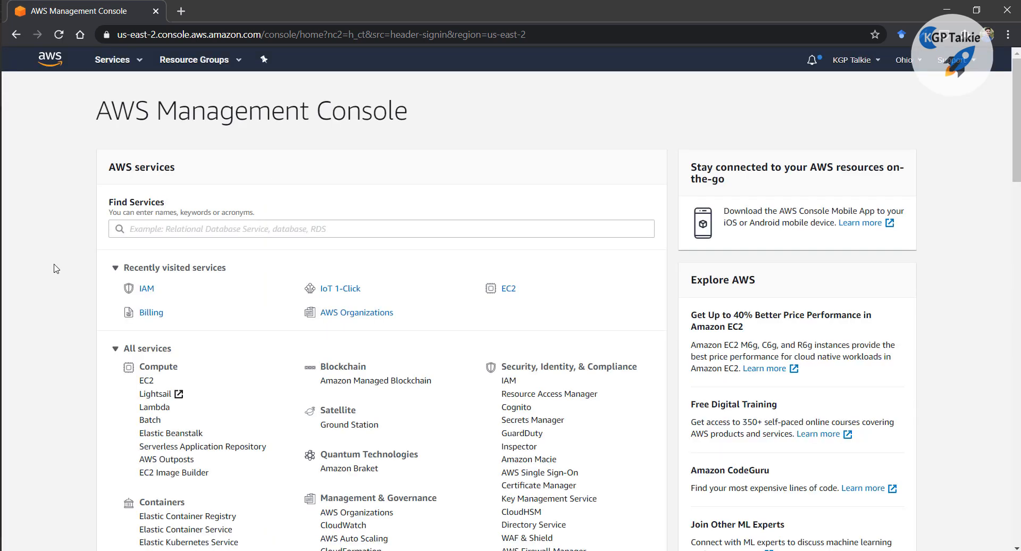
scroll(56, 269, "down", 3)
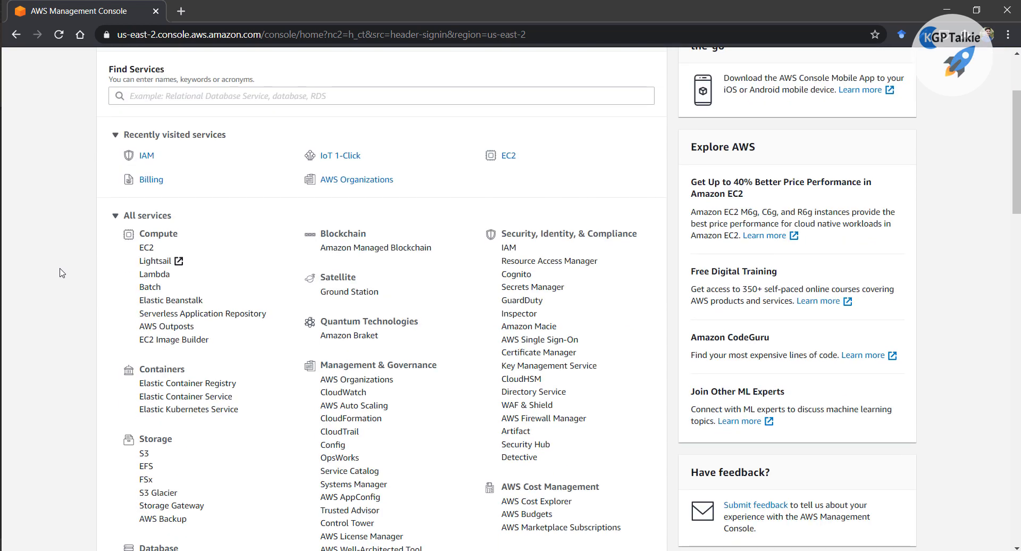
scroll(60, 271, "down", 5)
scroll(63, 370, "down", 13)
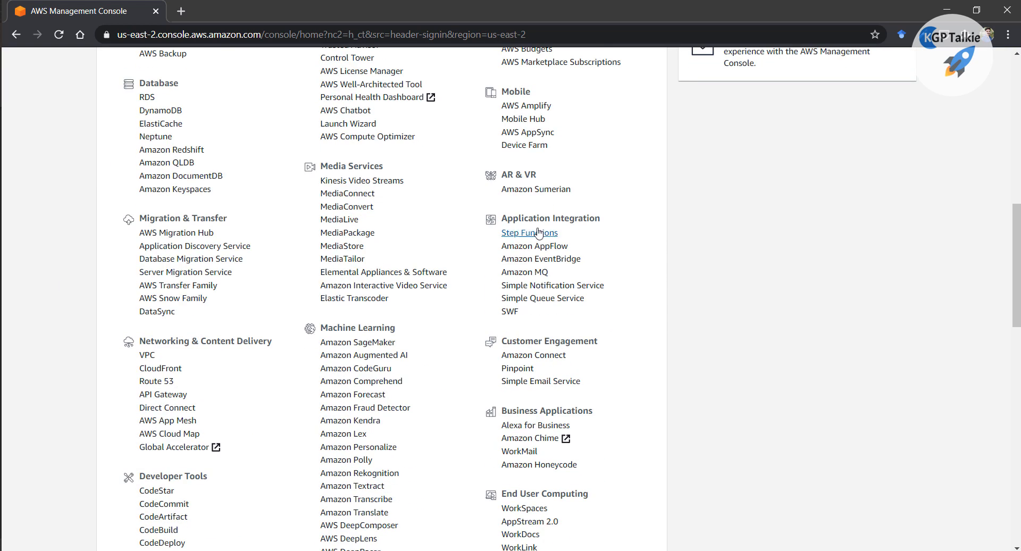
scroll(164, 274, "up", 7)
scroll(95, 296, "up", 3)
scroll(95, 295, "up", 9)
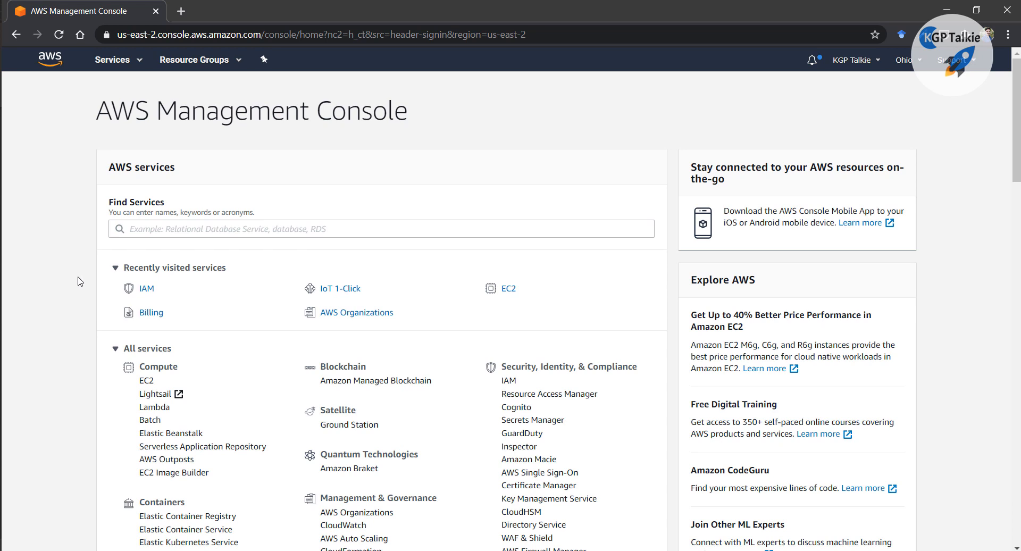
left_click(147, 381)
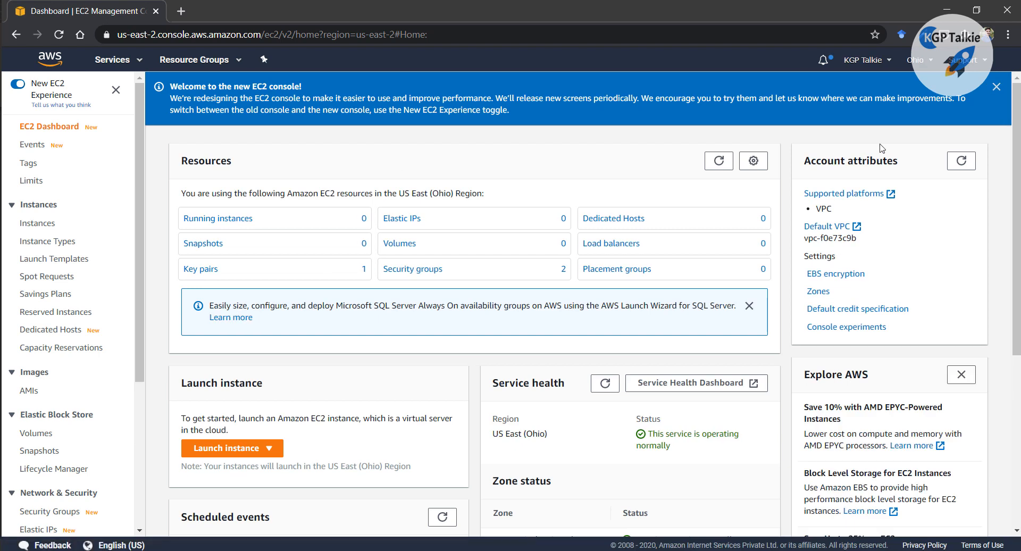
left_click(997, 87)
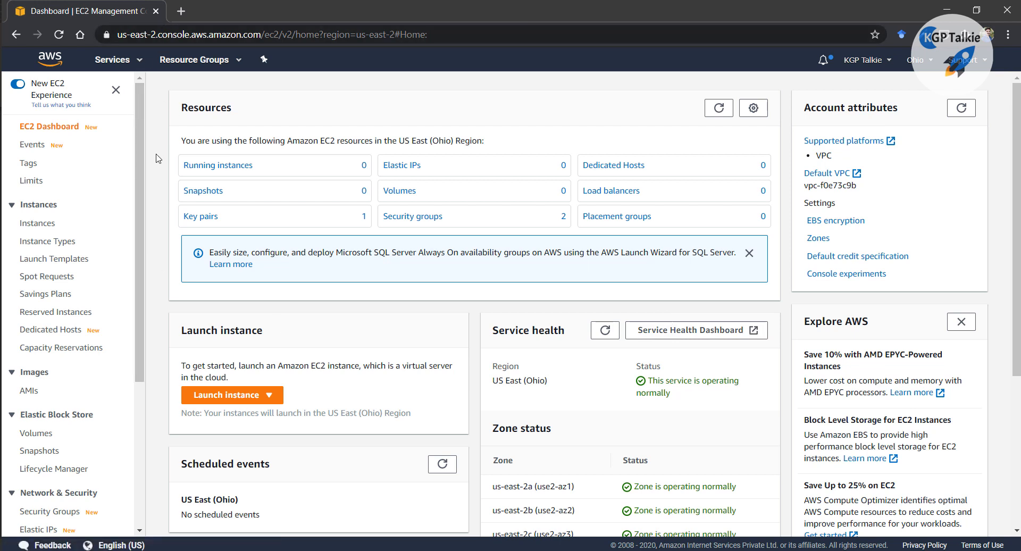
- Review the list of available regions, keep US East (Ohio), and start the wizard for launching a new EC2 instance
key("ctrl+plus")
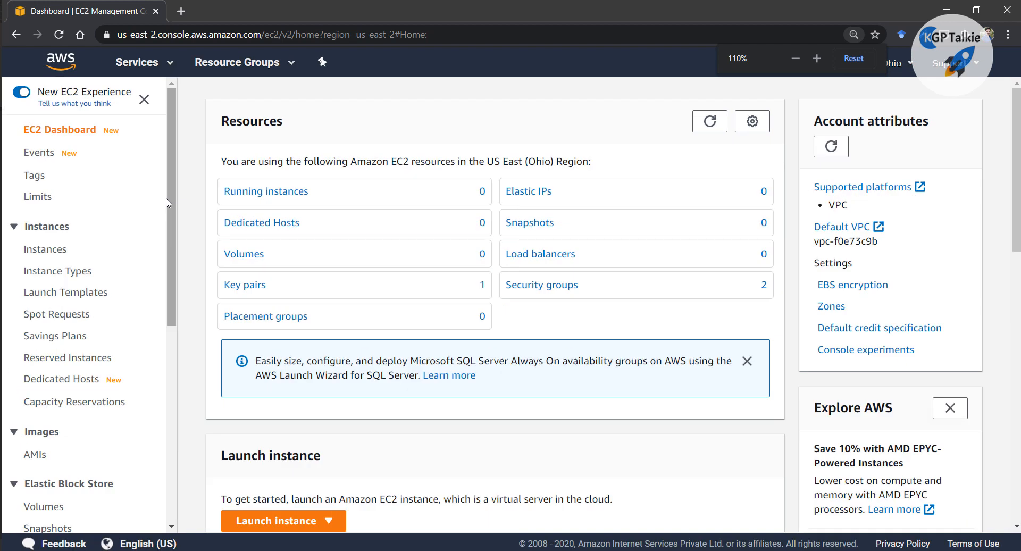
key("ctrl+plus")
key("ctrl+plus")
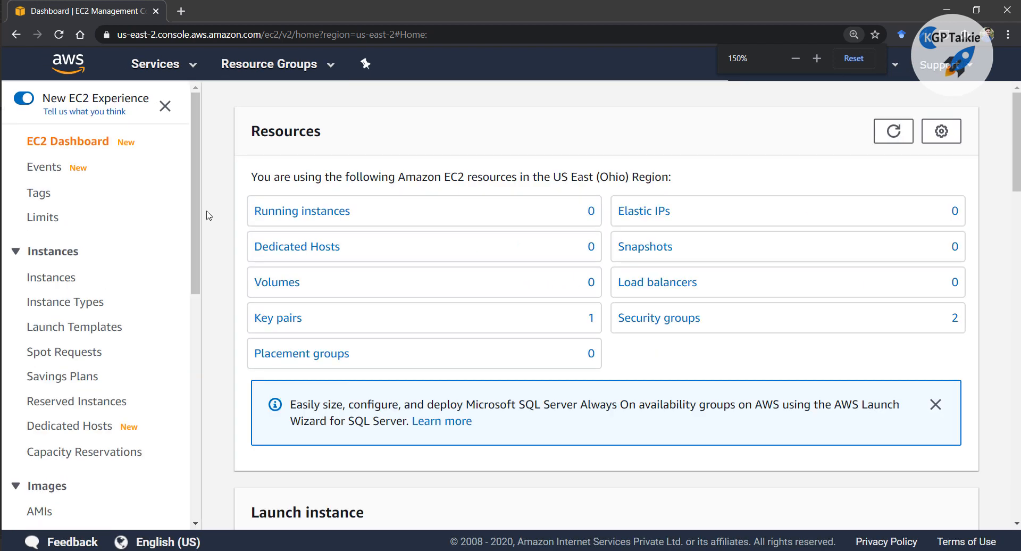
left_click(208, 216)
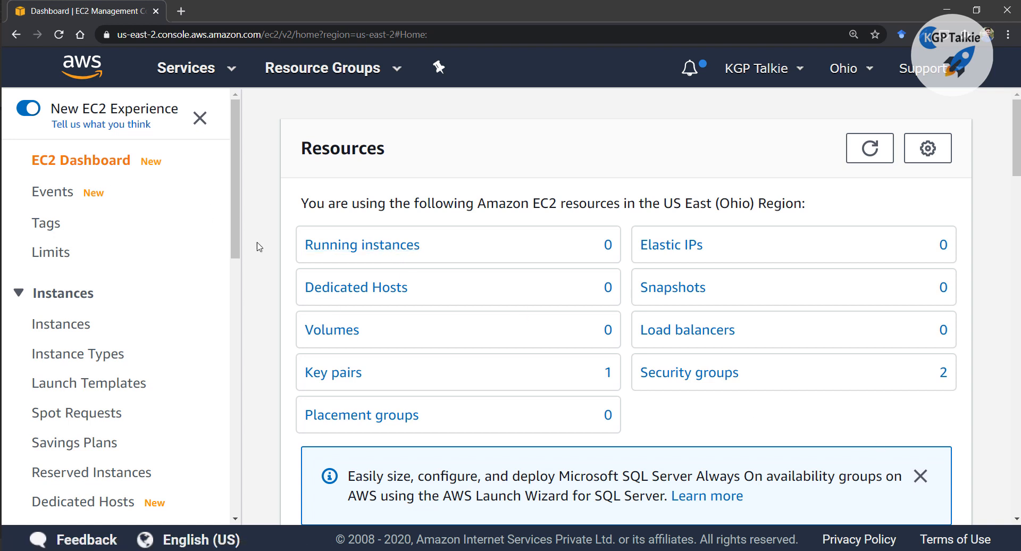
scroll(277, 226, "down", 5)
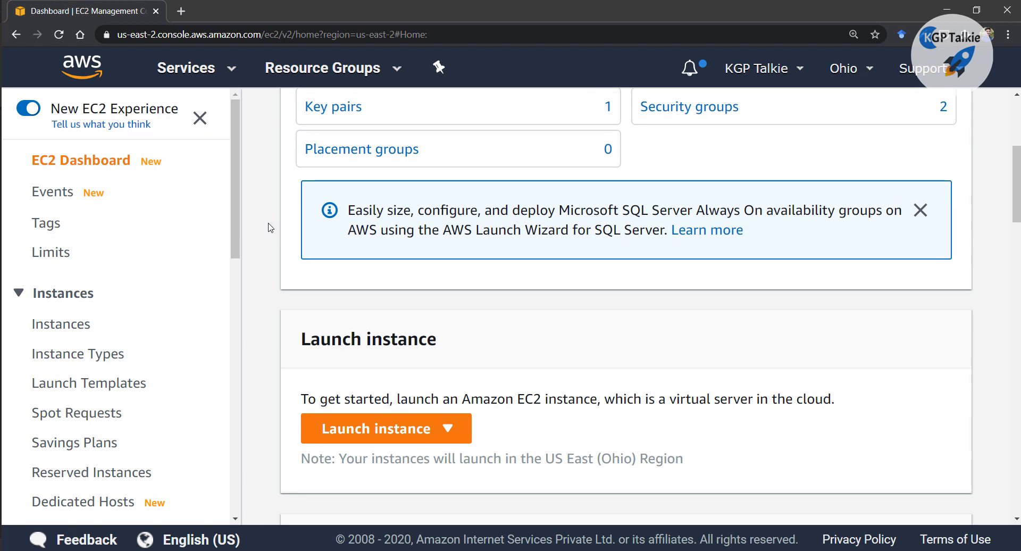
scroll(270, 227, "down", 3)
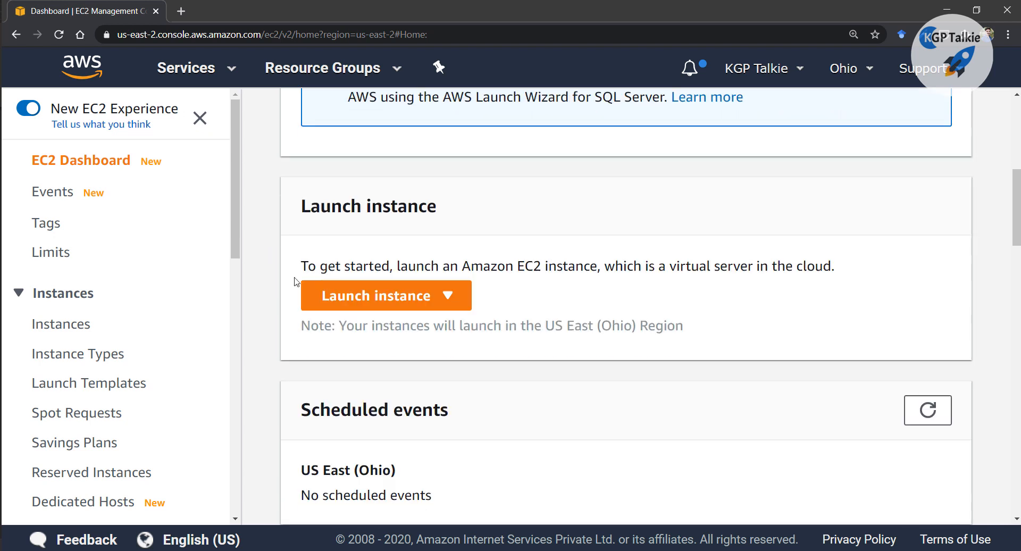
left_click(404, 302)
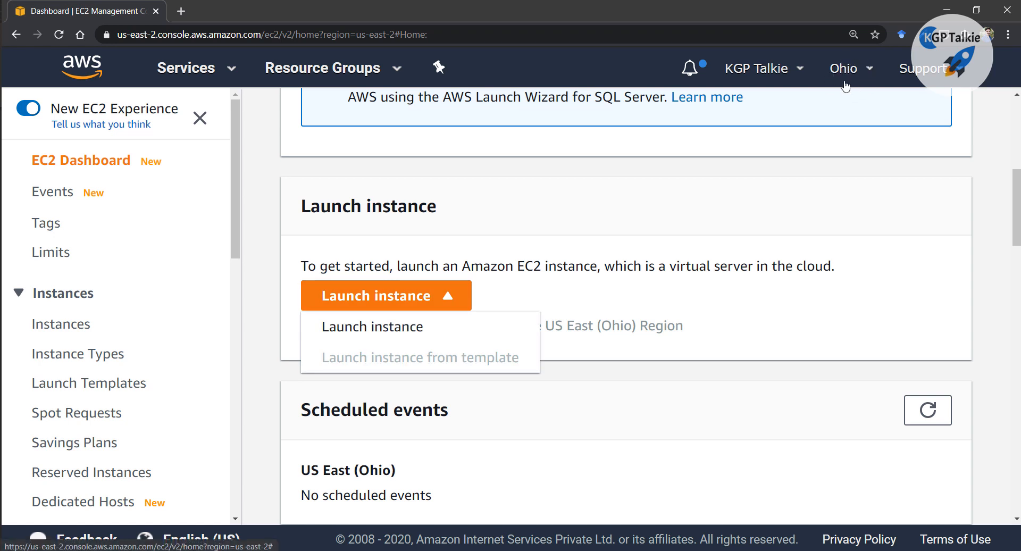
left_click(870, 73)
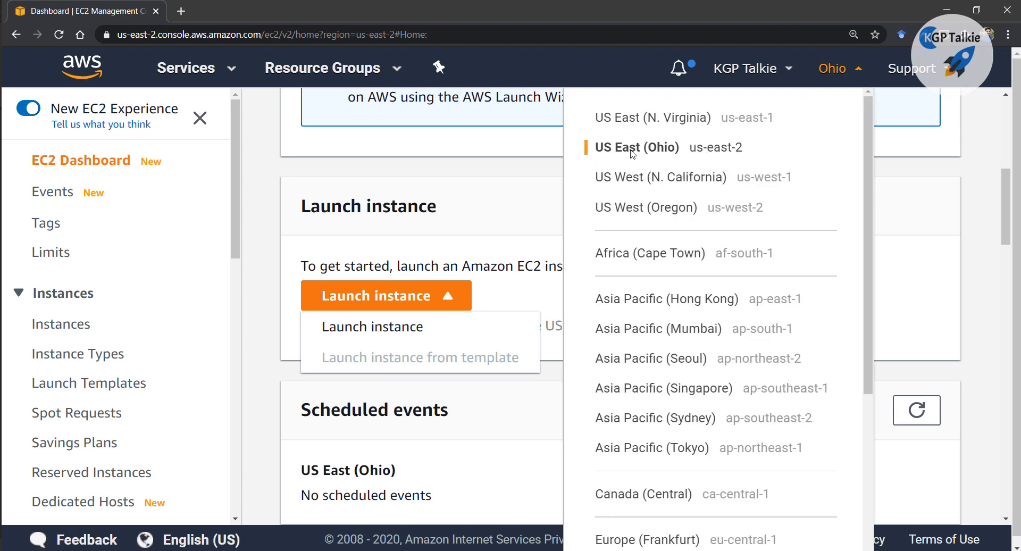
left_click(270, 256)
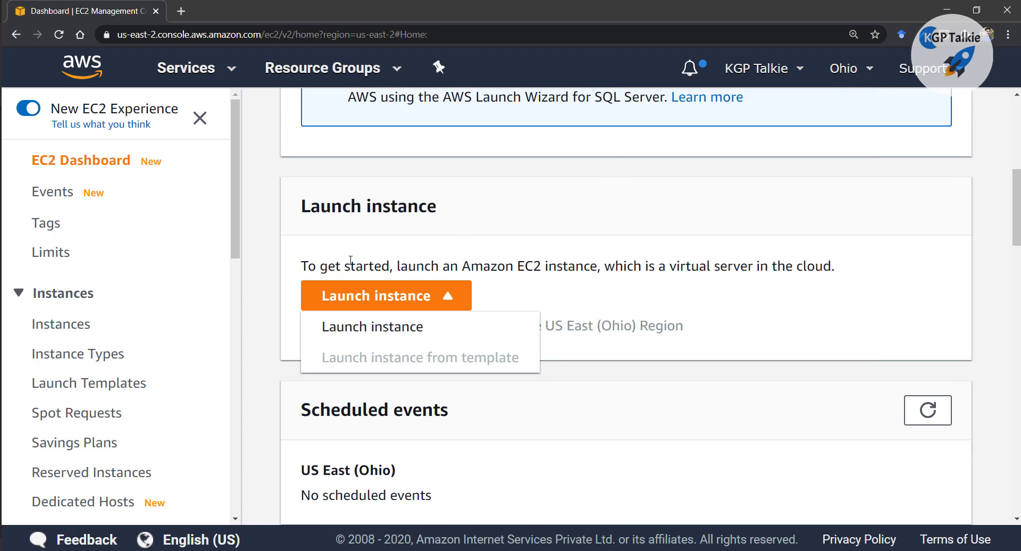
left_click(367, 328)
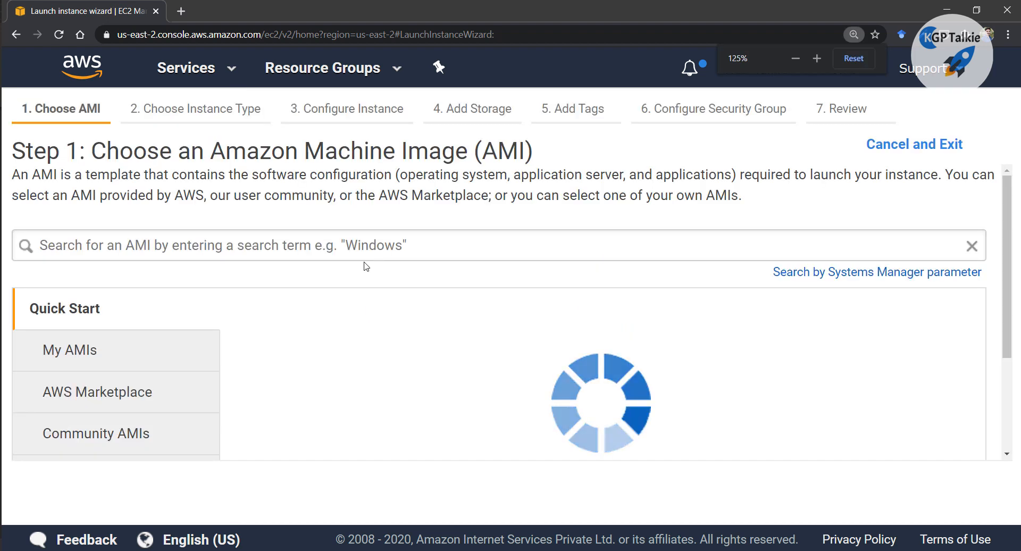
- Limit the machine images to free tier only and select Amazon Linux AMI 2018.03.0 (HVM), SSD Volume Type
key("ctrl+minus")
key("ctrl+minus")
scroll(349, 250, "down", 3)
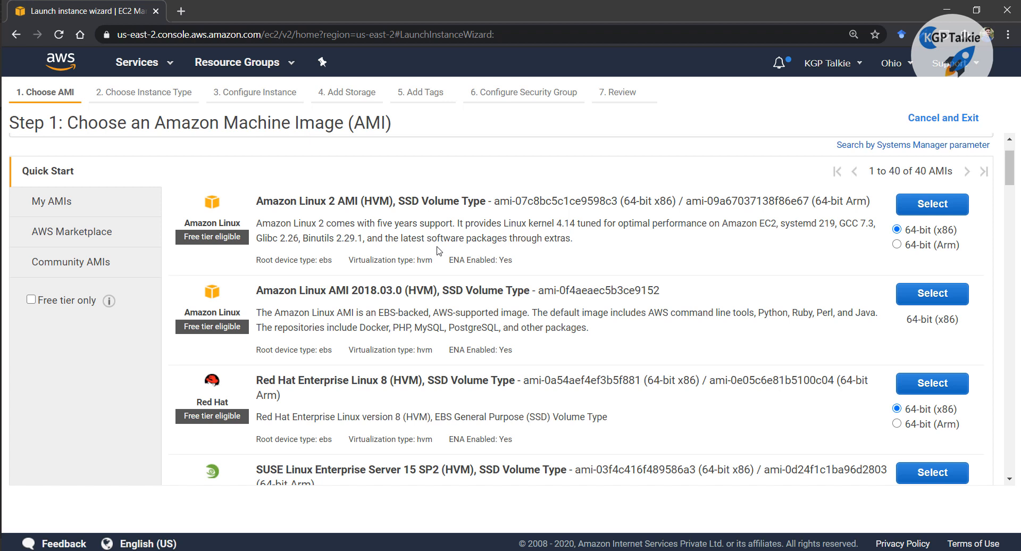
left_click(31, 299)
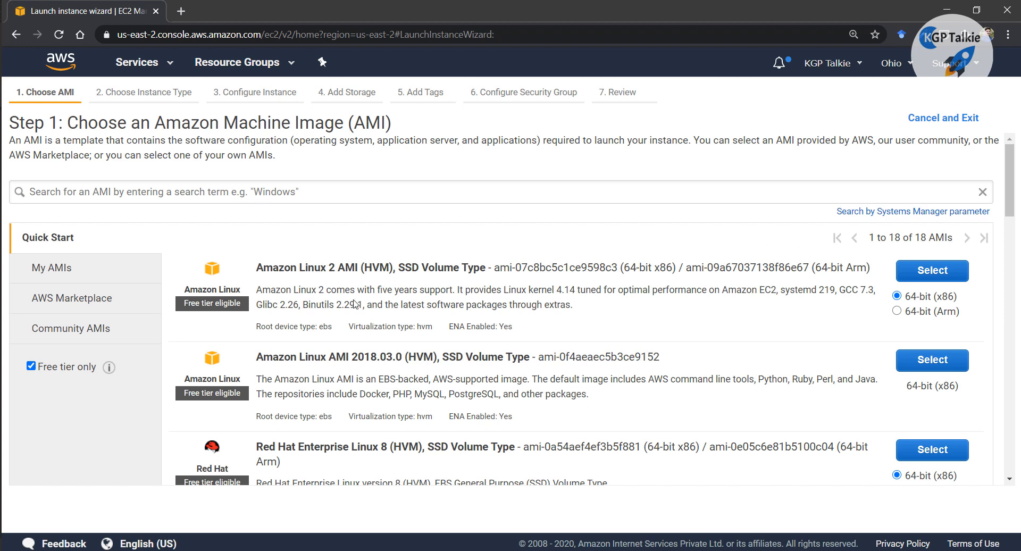
left_click(930, 359)
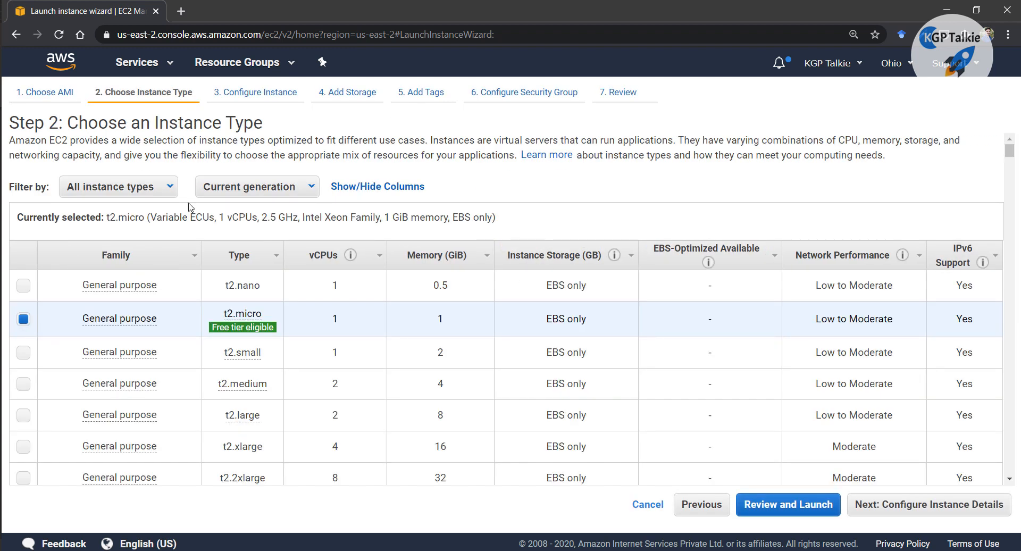
- Keep the free tier eligible t2.micro instance type and continue to the instance details
mouse_move(257, 319)
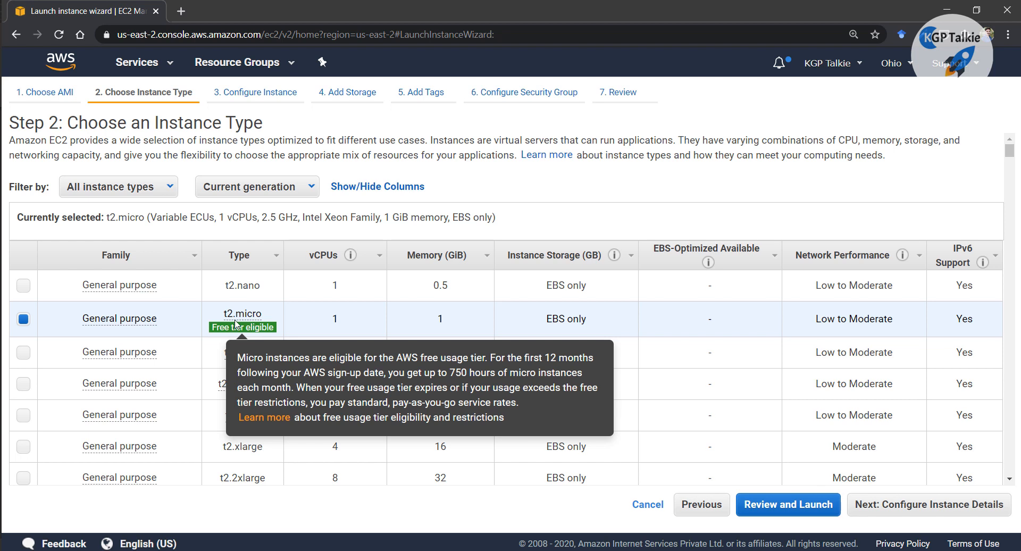
left_click(927, 505)
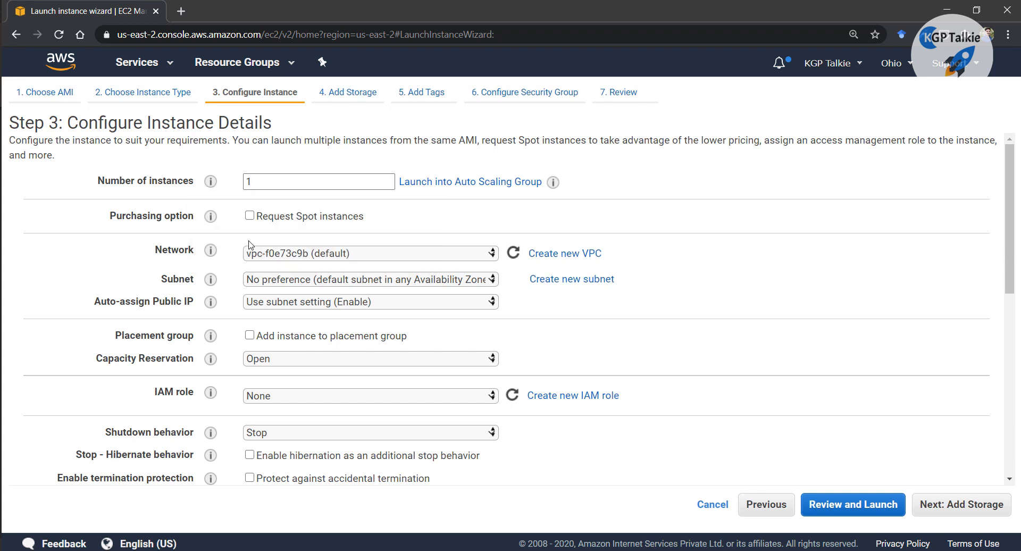
- Examine the network and subnet choices and the remaining instance details, including the advanced ones, without changing the defaults
left_click(395, 257)
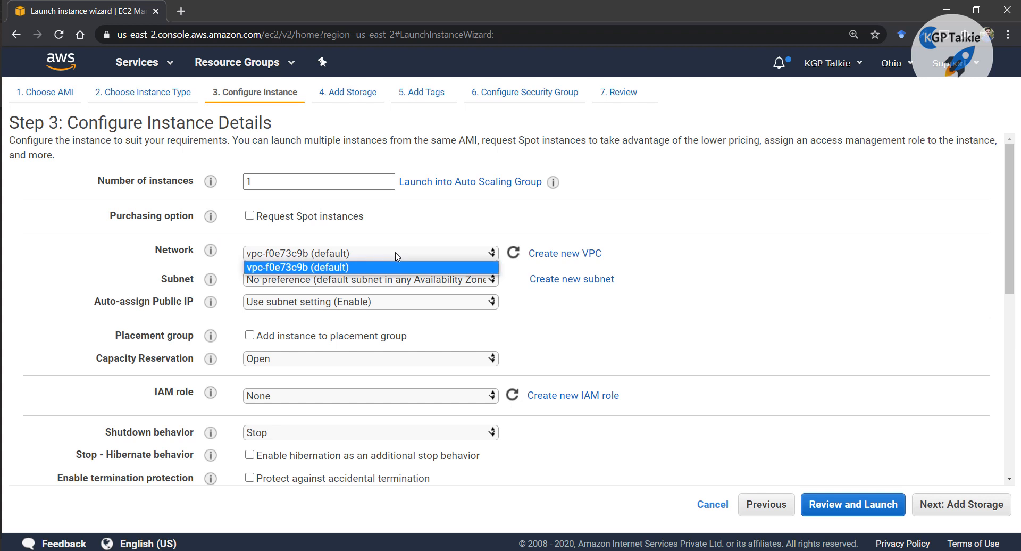
left_click(381, 258)
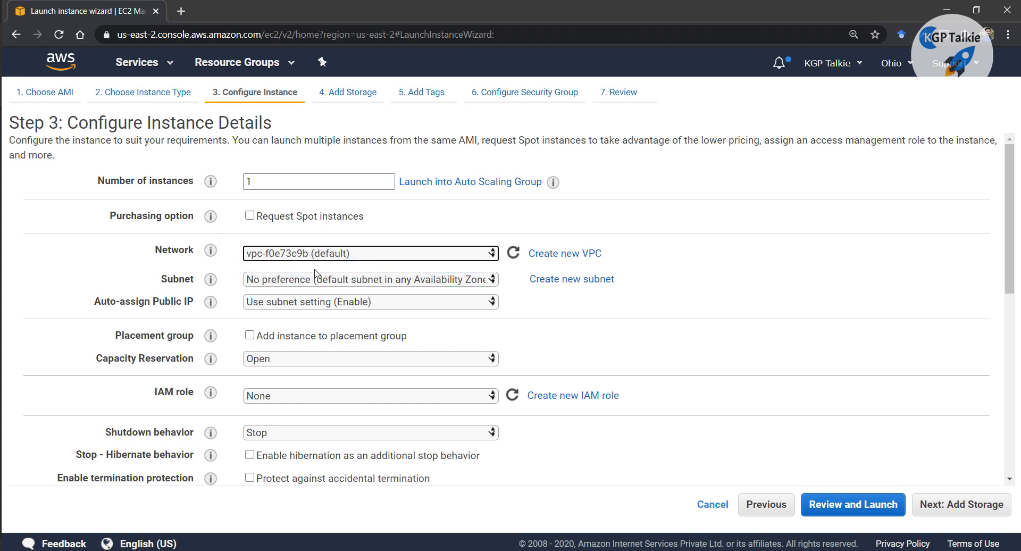
left_click(325, 282)
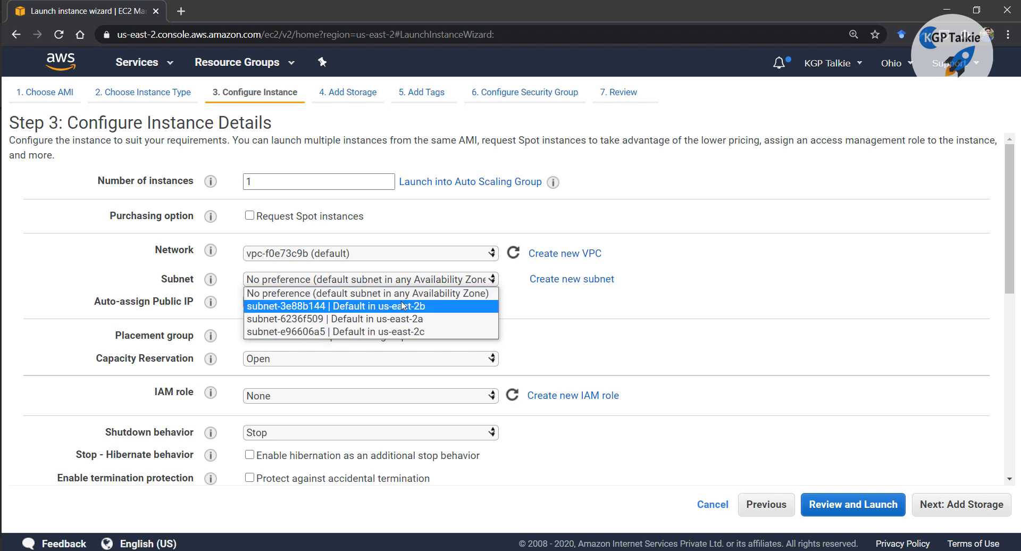
left_click(360, 277)
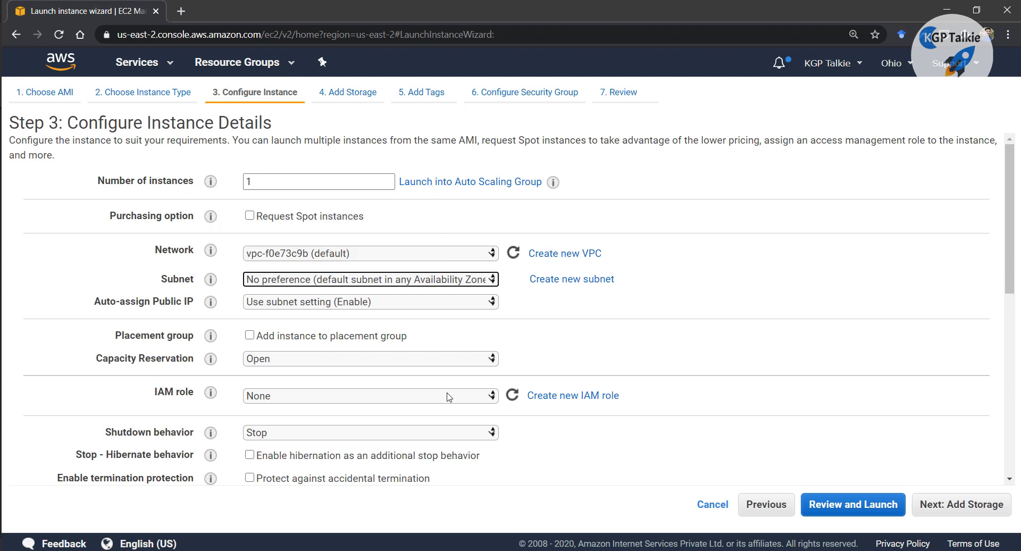
scroll(615, 303, "down", 3)
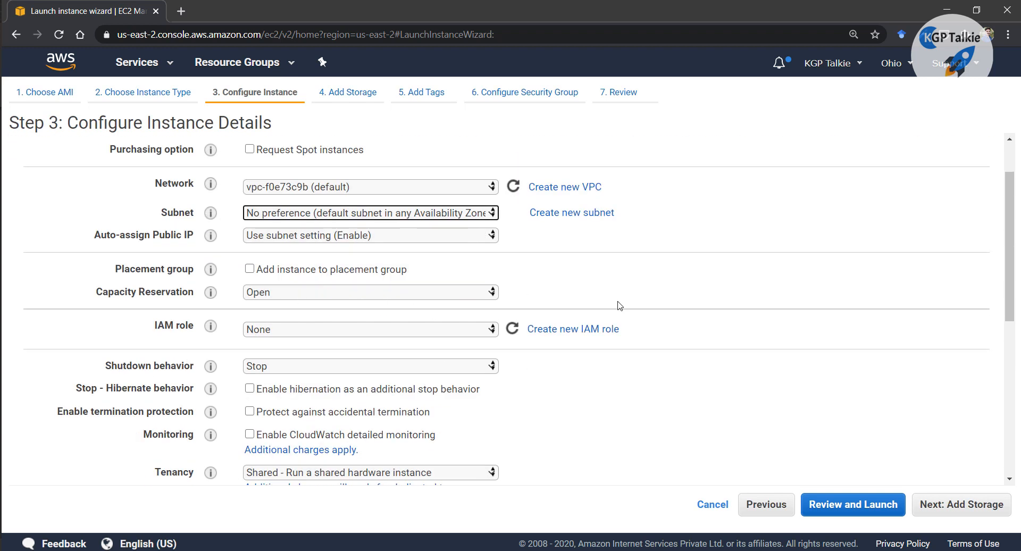
scroll(628, 310, "down", 1)
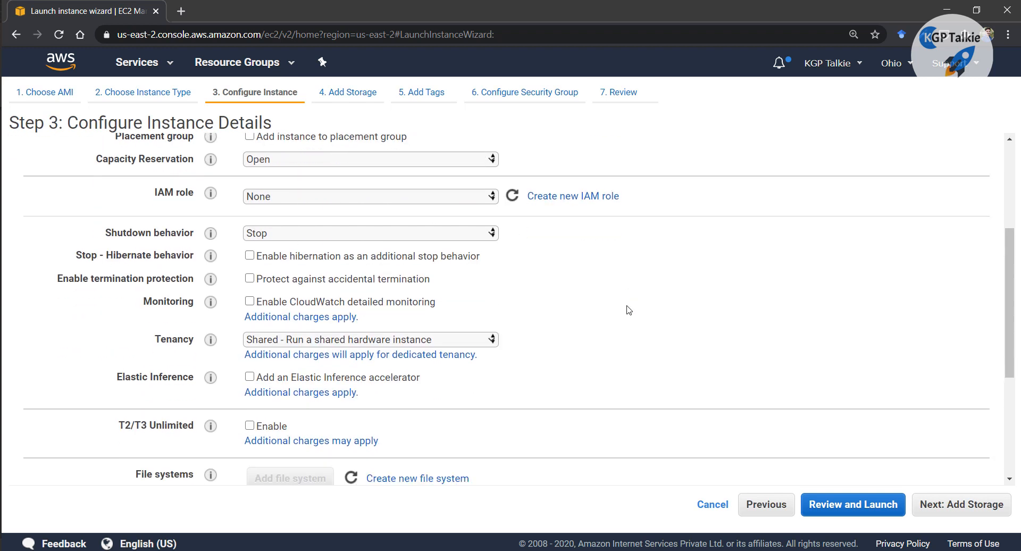
scroll(629, 310, "down", 2)
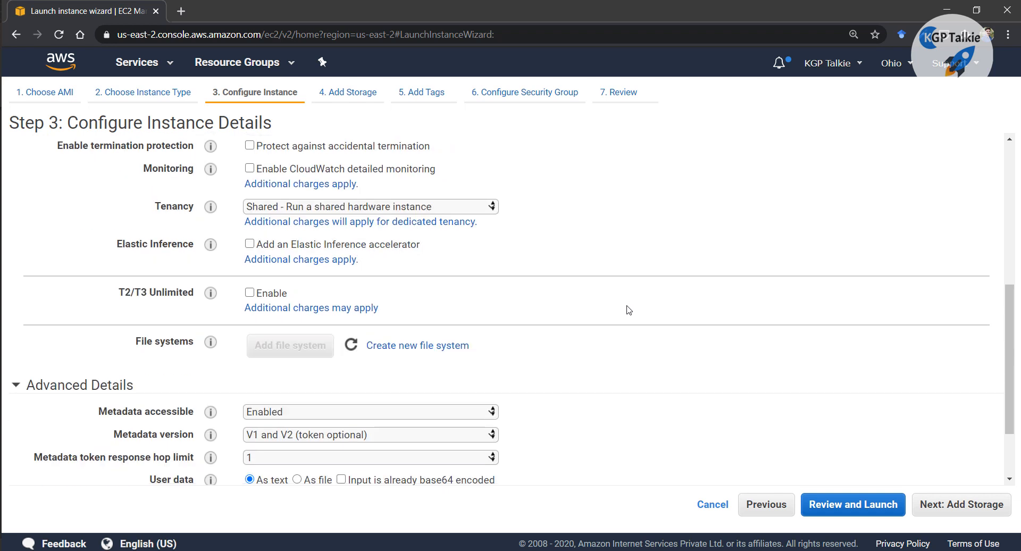
scroll(628, 310, "down", 2)
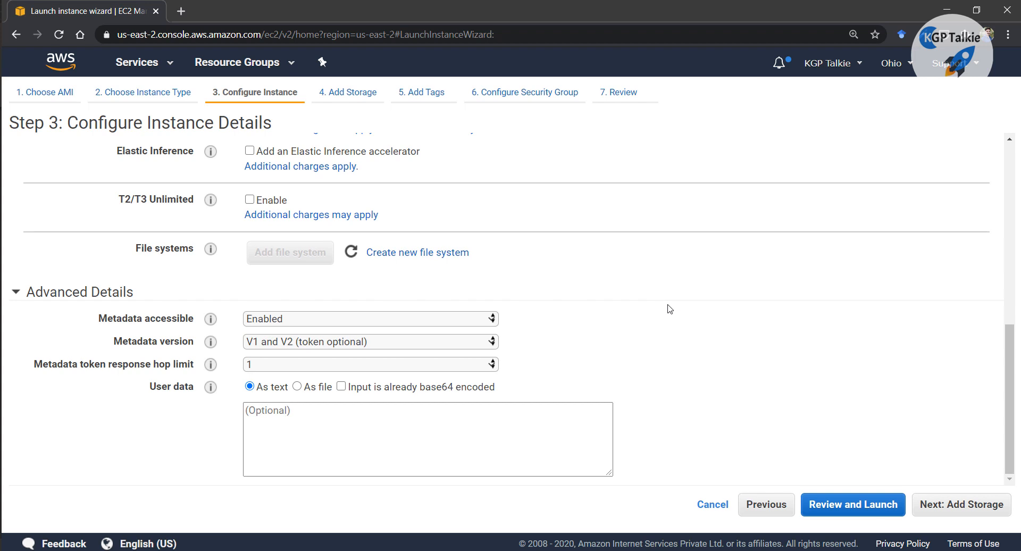
scroll(669, 309, "up", 5)
scroll(669, 309, "down", 5)
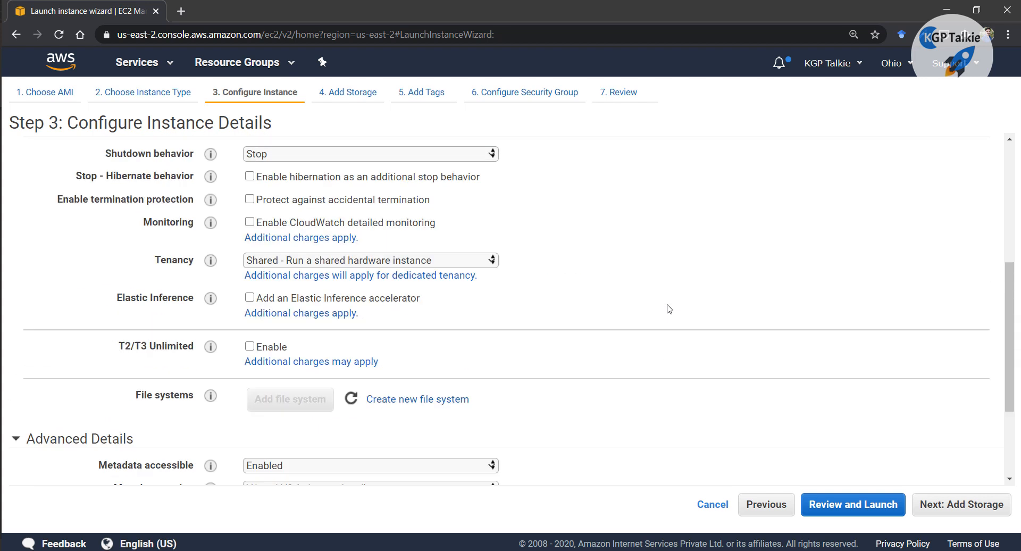
scroll(669, 309, "up", 5)
scroll(669, 309, "down", 5)
- Continue to the storage settings and set the root volume's size to 20 GiB
left_click(953, 505)
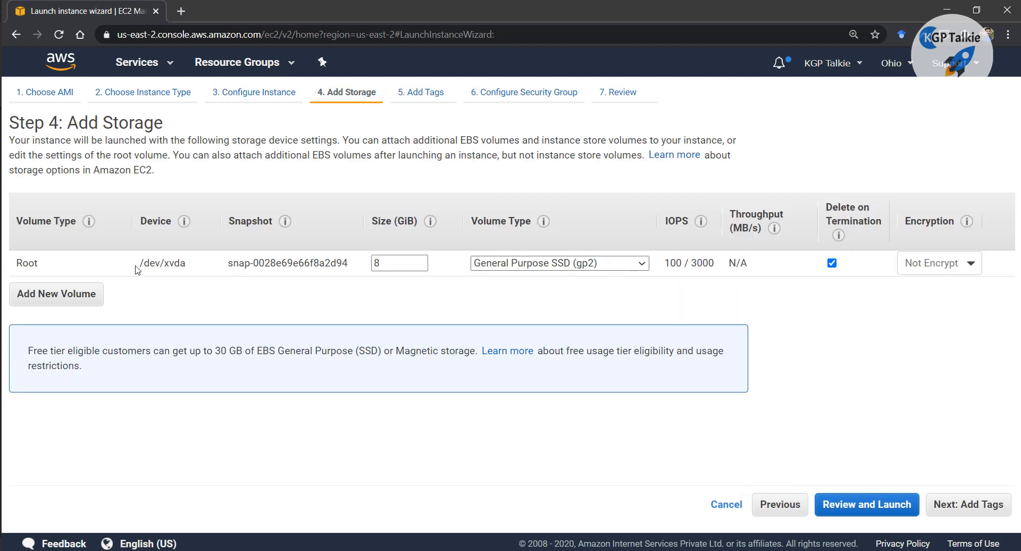
double_click(392, 265)
left_click_drag(214, 355, 227, 353)
double_click(399, 262)
type("20")
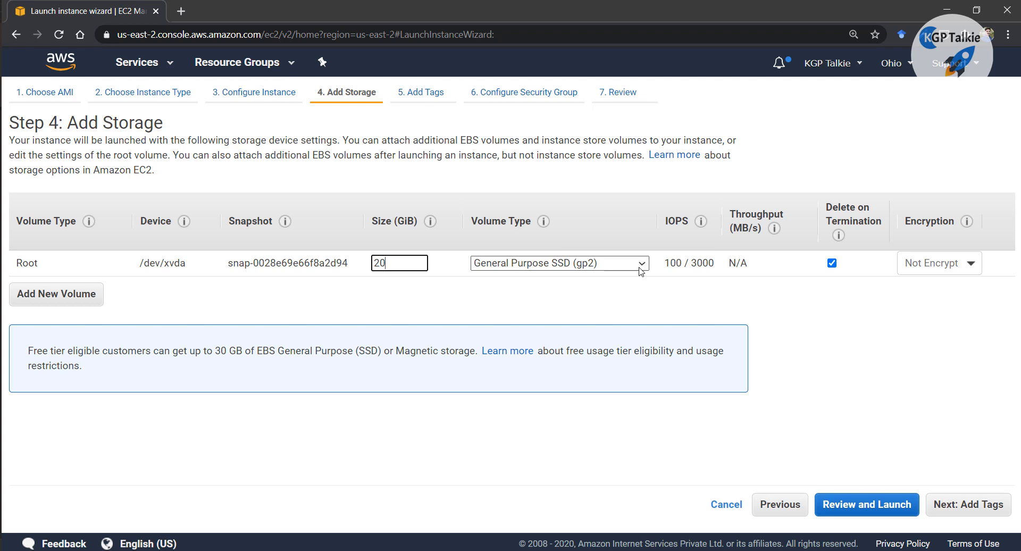
- Try Provisioned IOPS SSD (io1) as the root volume type and return it to General Purpose SSD (gp2)
left_click(516, 262)
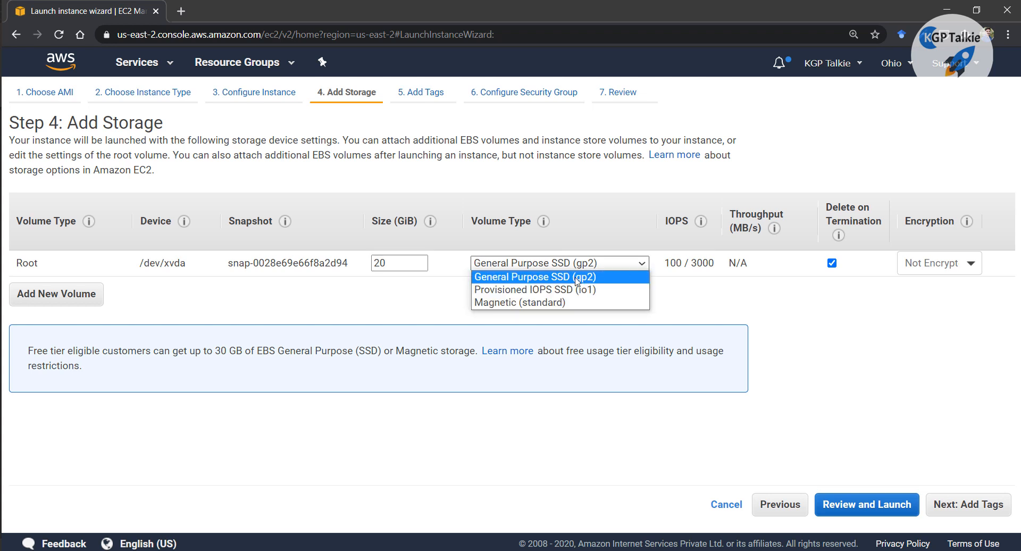
left_click(582, 290)
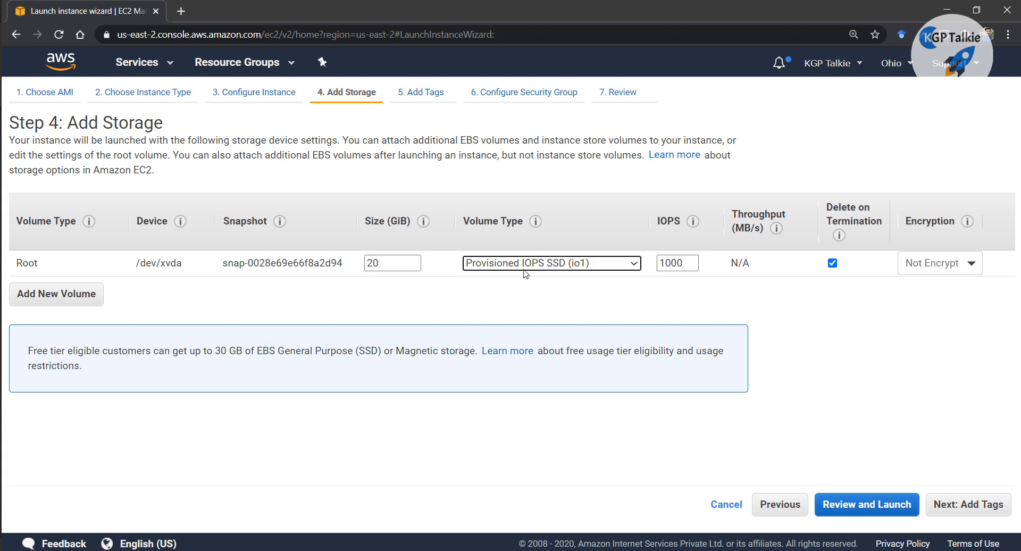
left_click(559, 266)
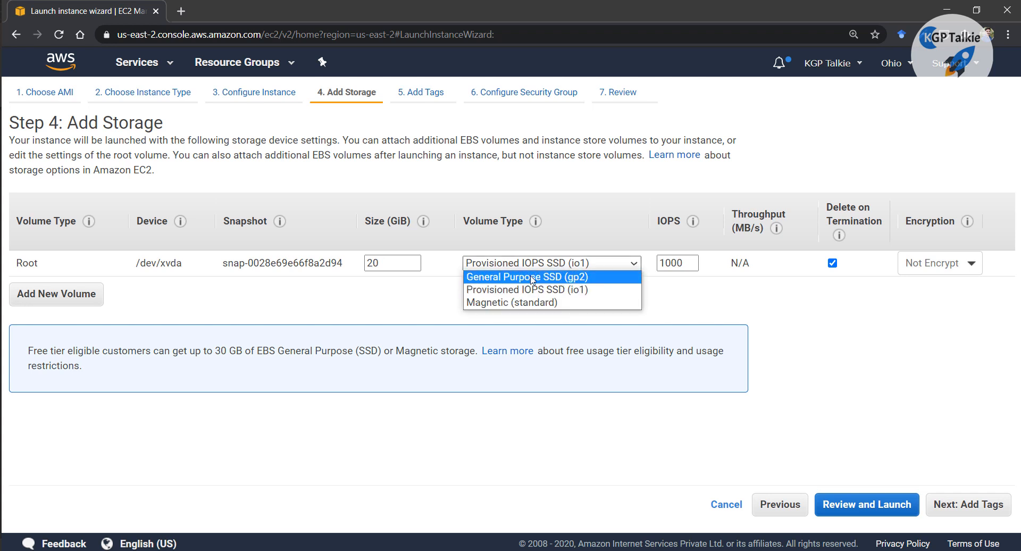
left_click(541, 279)
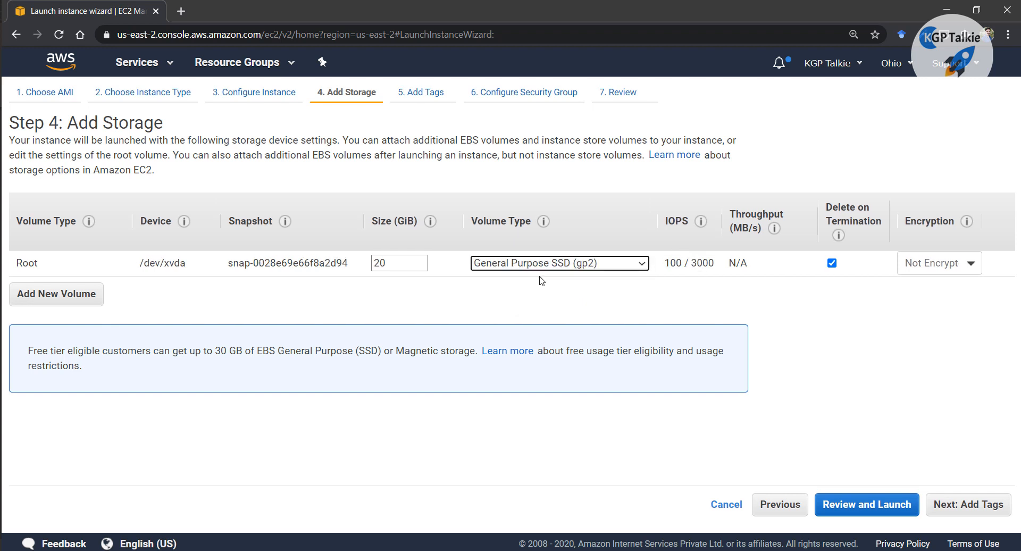
- Continue to the launch review and examine the AMI, instance type and security group sections
mouse_move(686, 266)
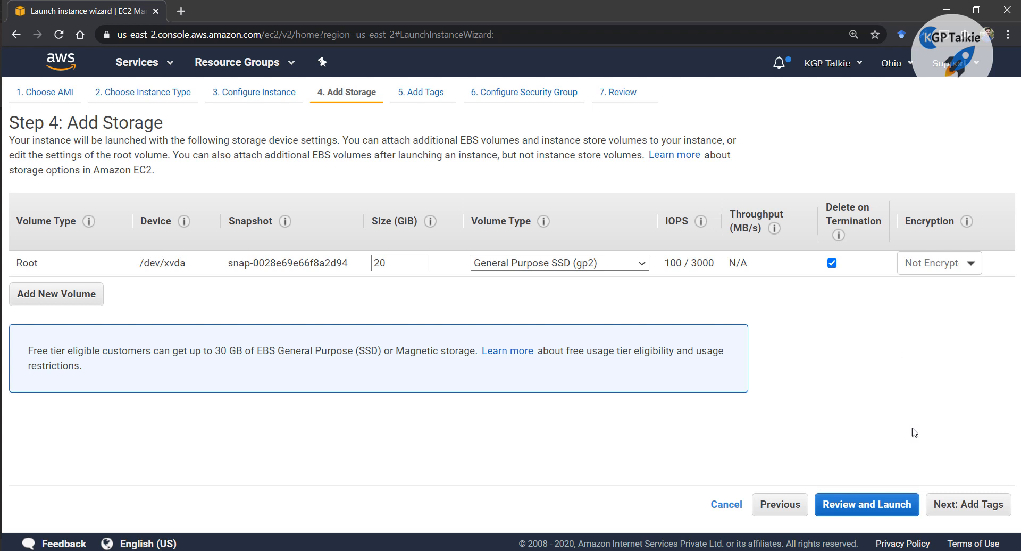
left_click(891, 510)
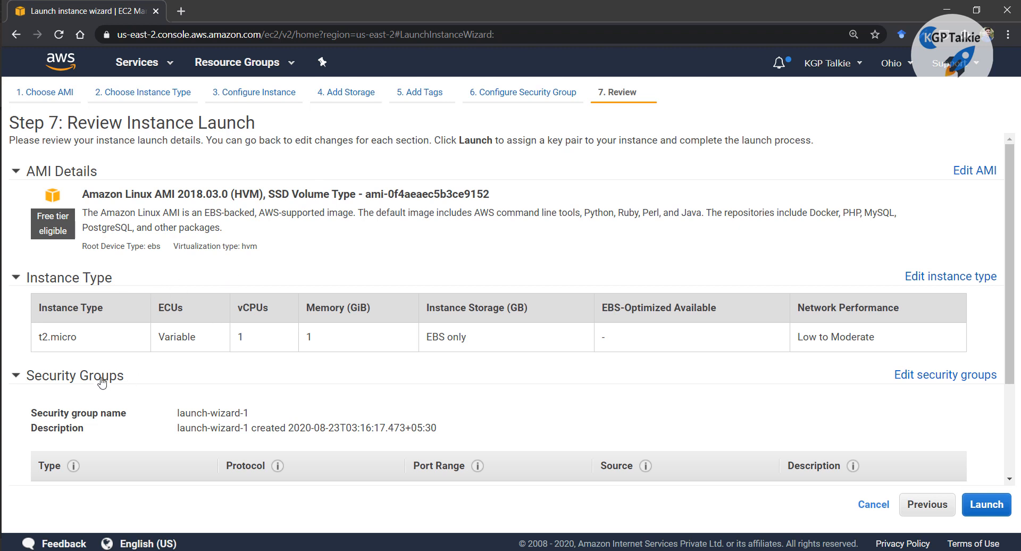
scroll(101, 382, "down", 3)
scroll(225, 393, "up", 2)
scroll(226, 392, "up", 1)
scroll(222, 346, "down", 3)
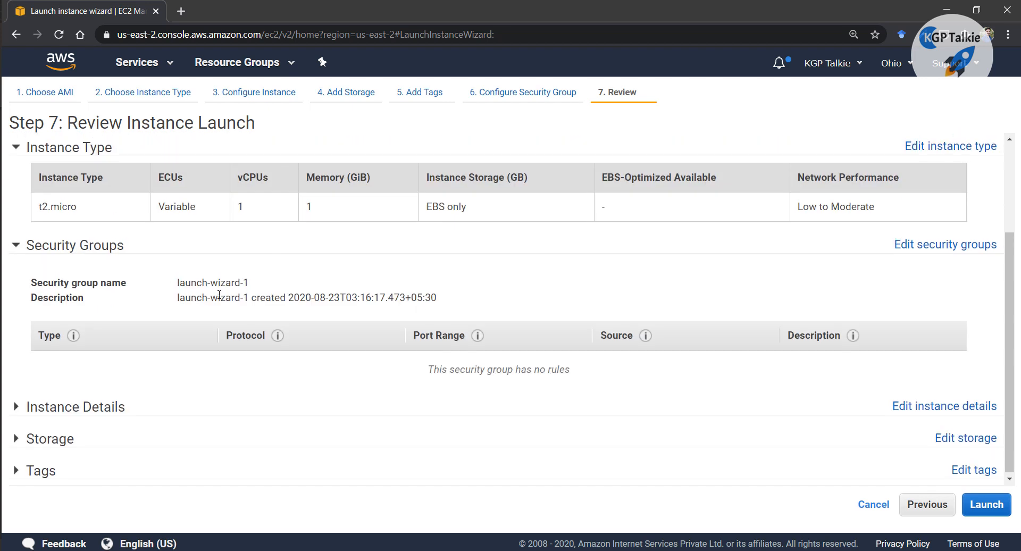
scroll(219, 295, "up", 3)
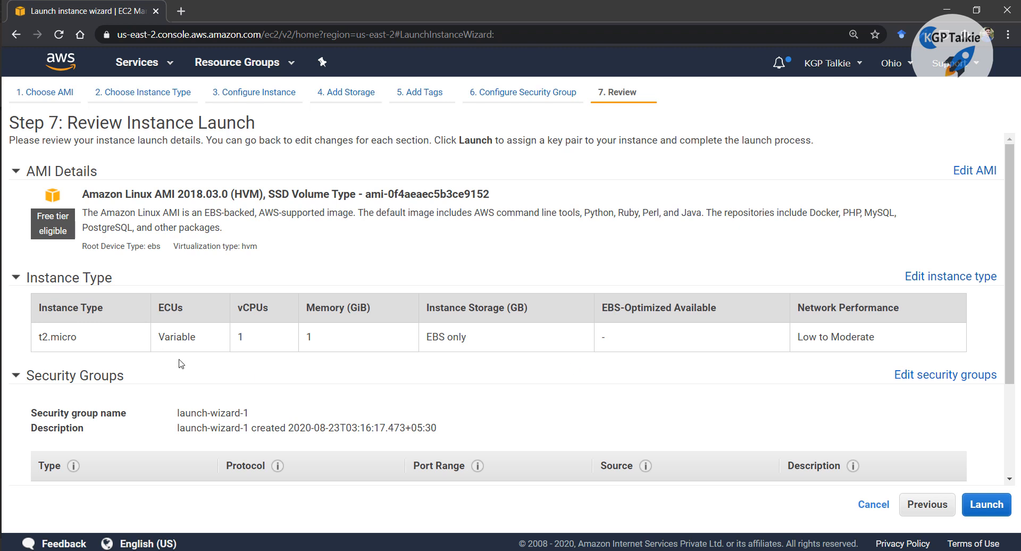
scroll(372, 398, "down", 2)
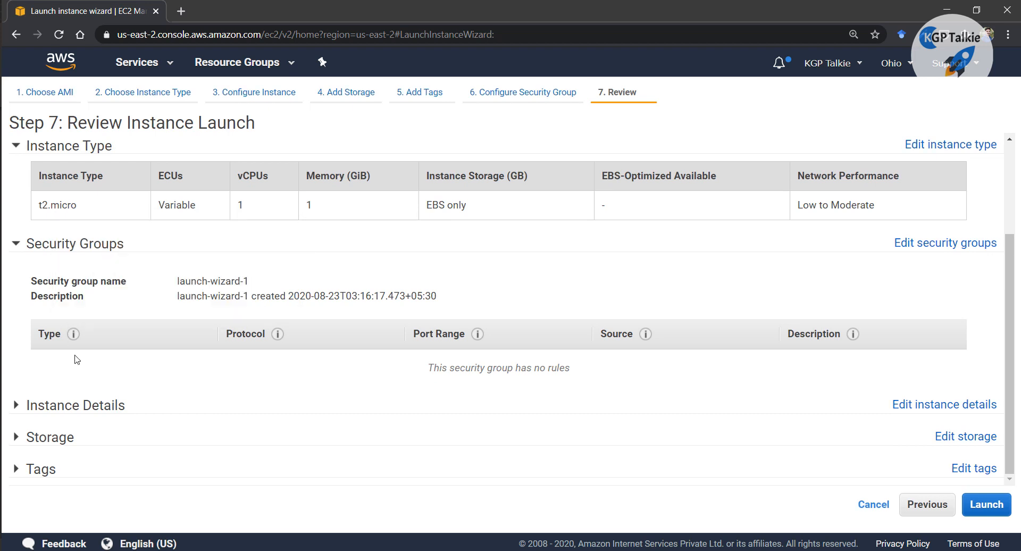
- Edit the security groups, keeping the new group's SSH rule on port 22 with source 0.0.0.0/0, and return to the launch review
mouse_move(72, 335)
left_click(908, 246)
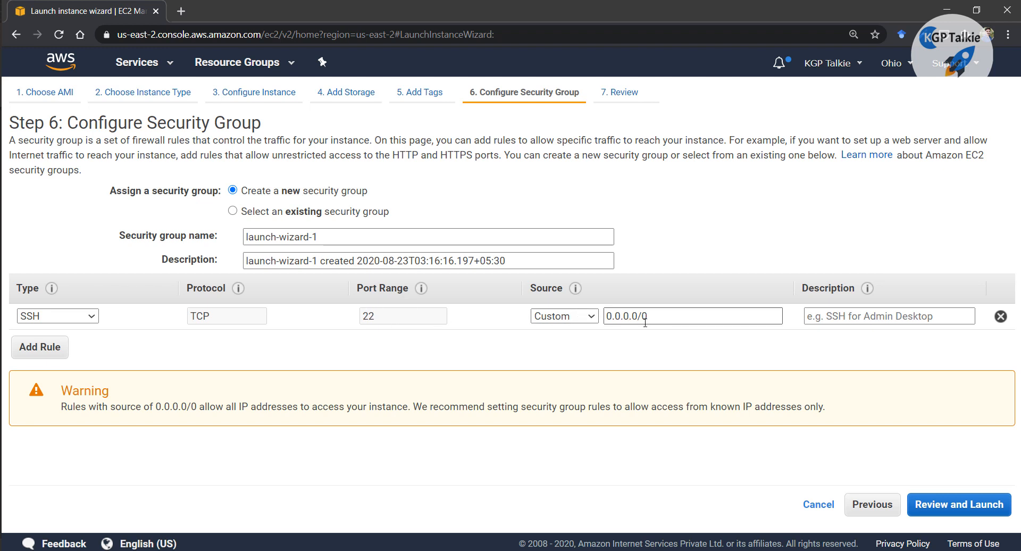
left_click_drag(666, 315, 602, 318)
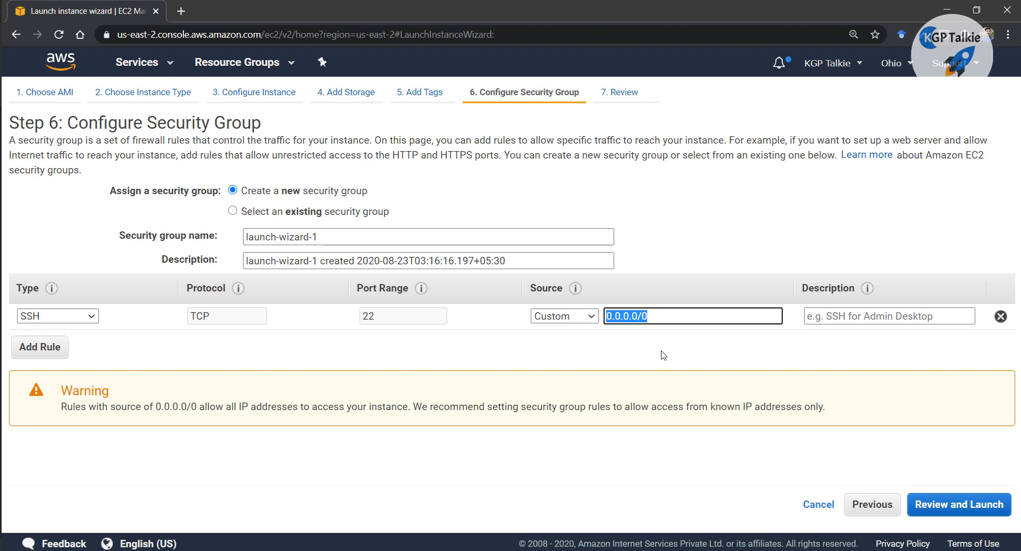
left_click(961, 506)
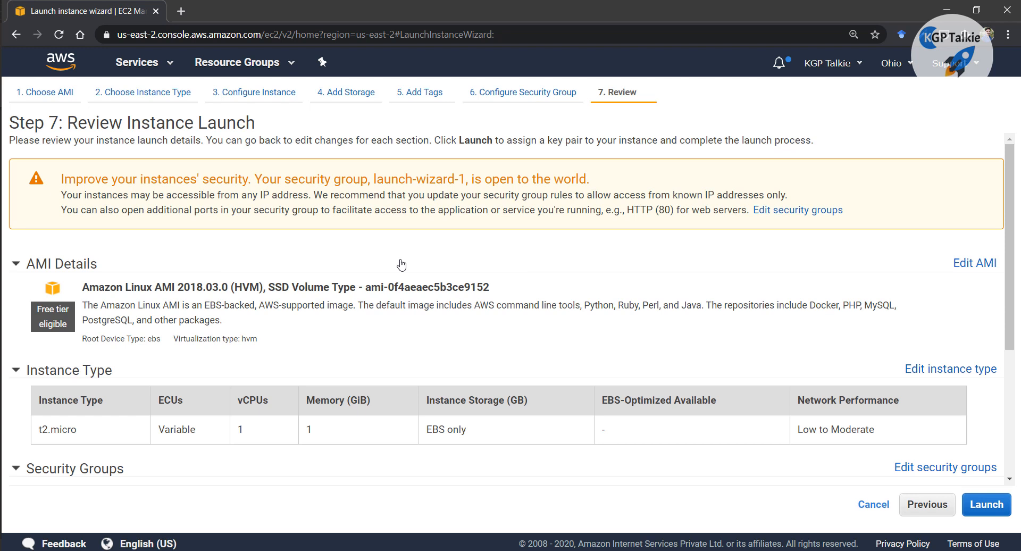
- Expand the instance details and storage sections of the launch review and check their settings
scroll(335, 275, "down", 4)
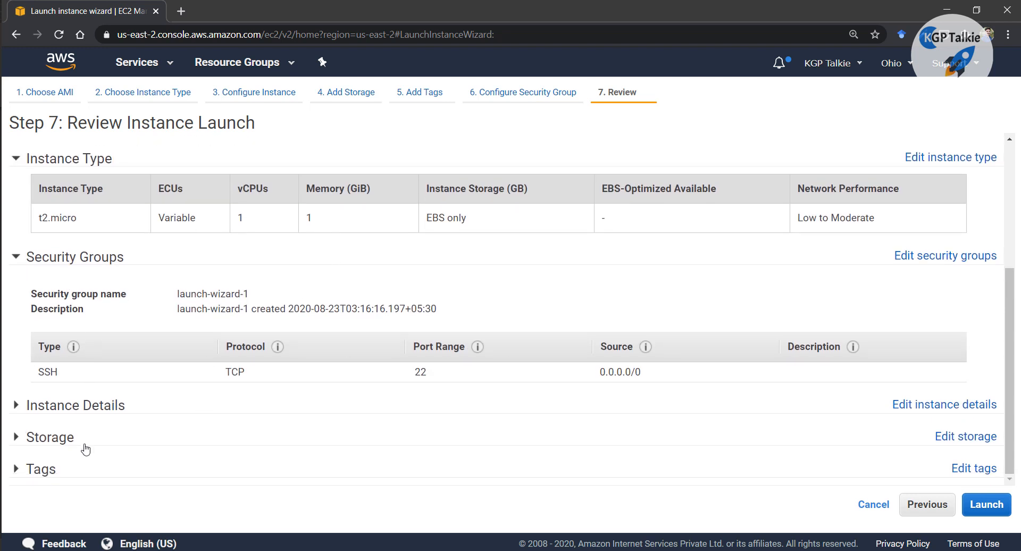
left_click(41, 405)
scroll(256, 197, "down", 6)
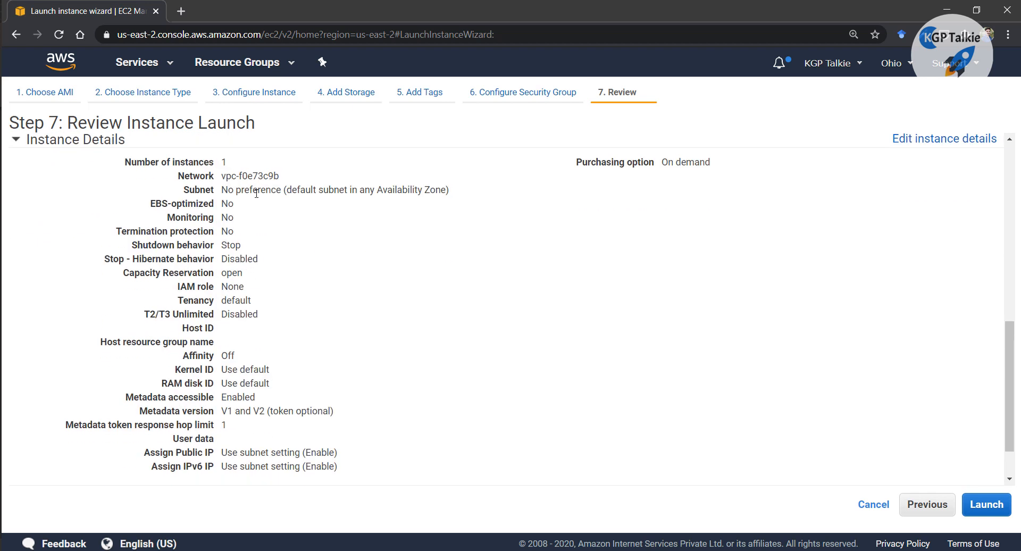
left_click(60, 439)
scroll(138, 408, "down", 2)
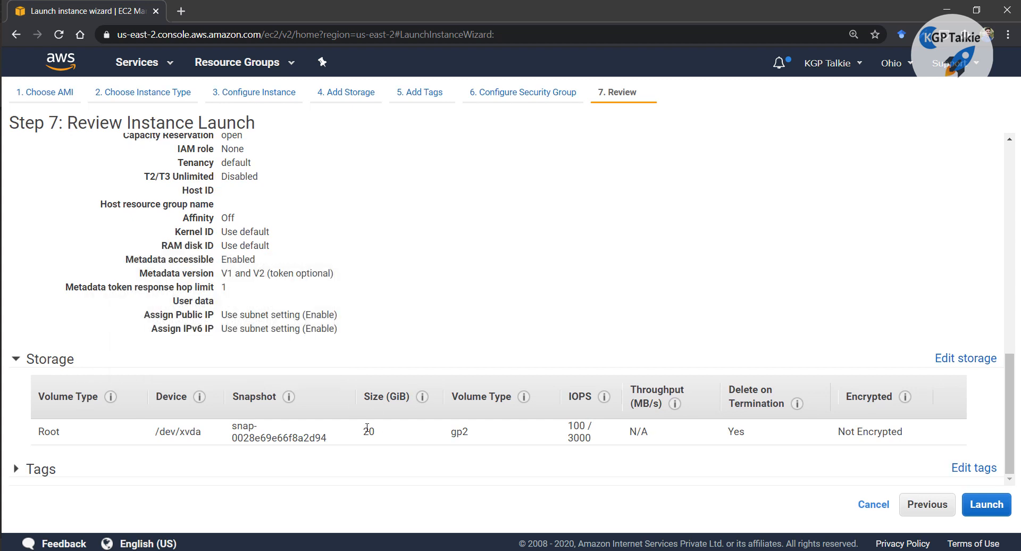
- Launch the instance with a new key pair named windows, downloading its private key file
left_click(986, 505)
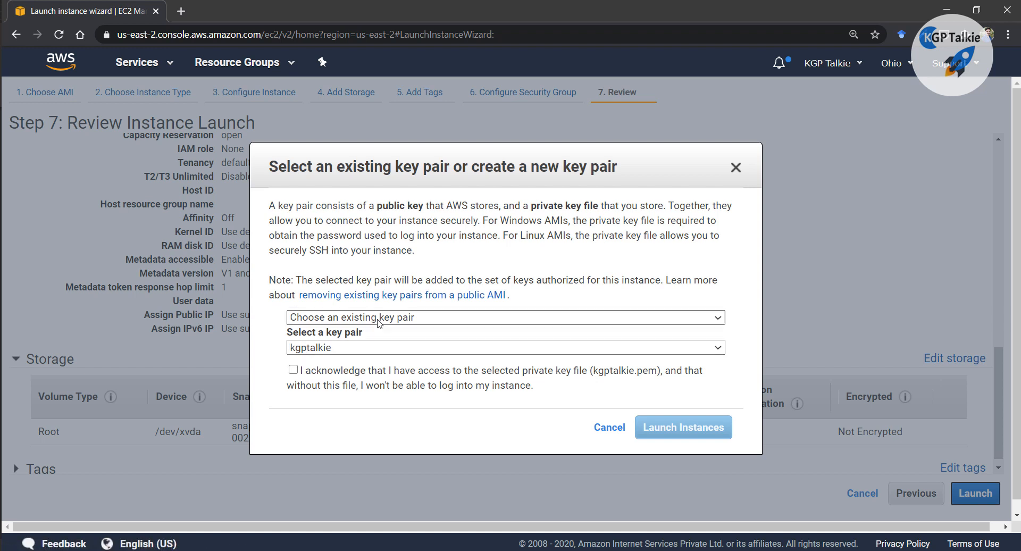
left_click(393, 319)
left_click(381, 343)
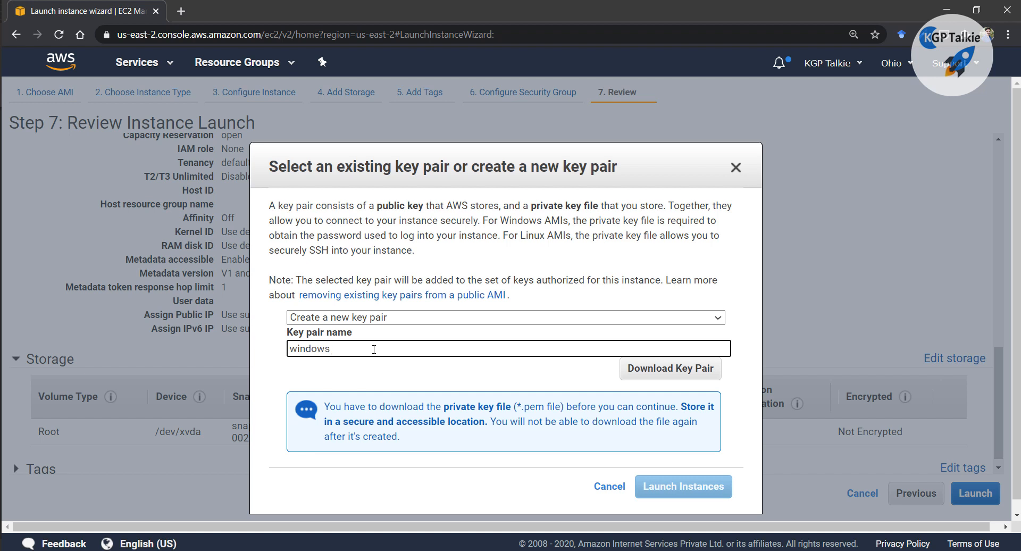
left_click(679, 375)
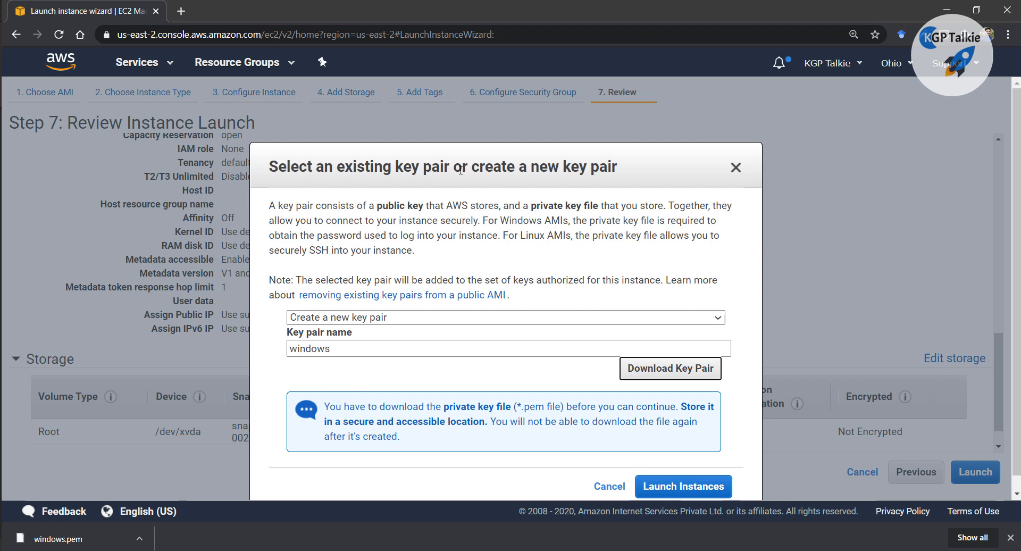
left_click(679, 486)
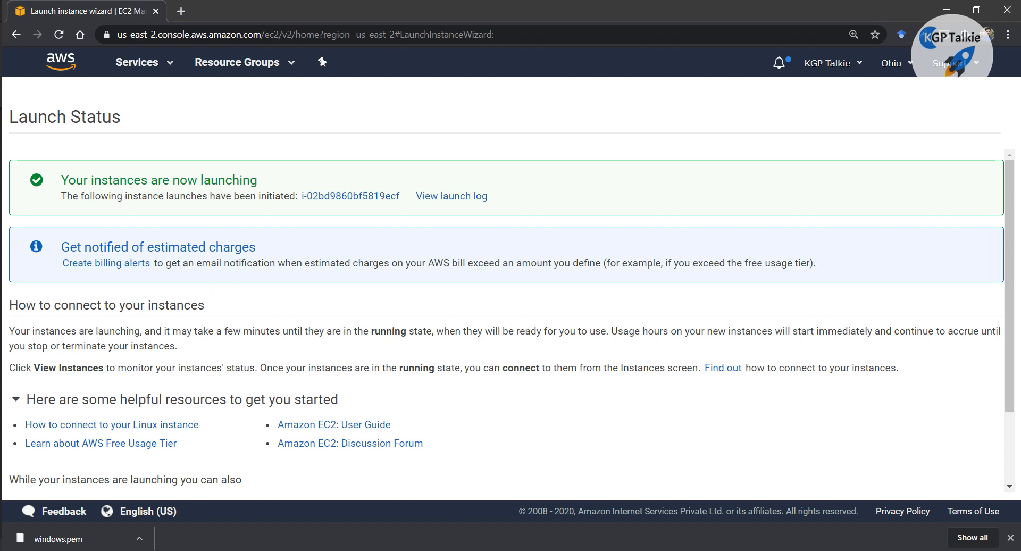
- Open the newly launched instance and view its standalone SSH client and Session Manager connection methods
left_click(370, 197)
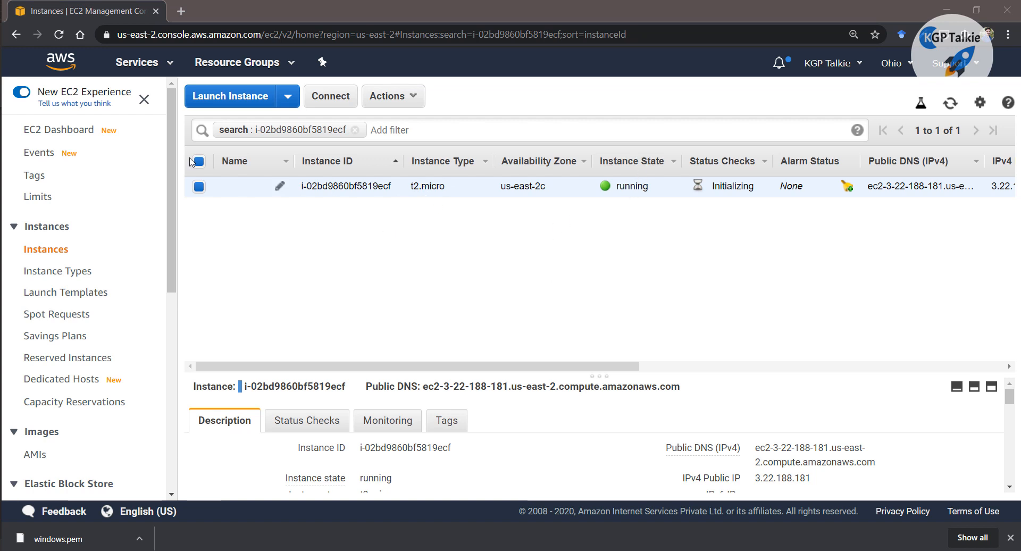
left_click(330, 101)
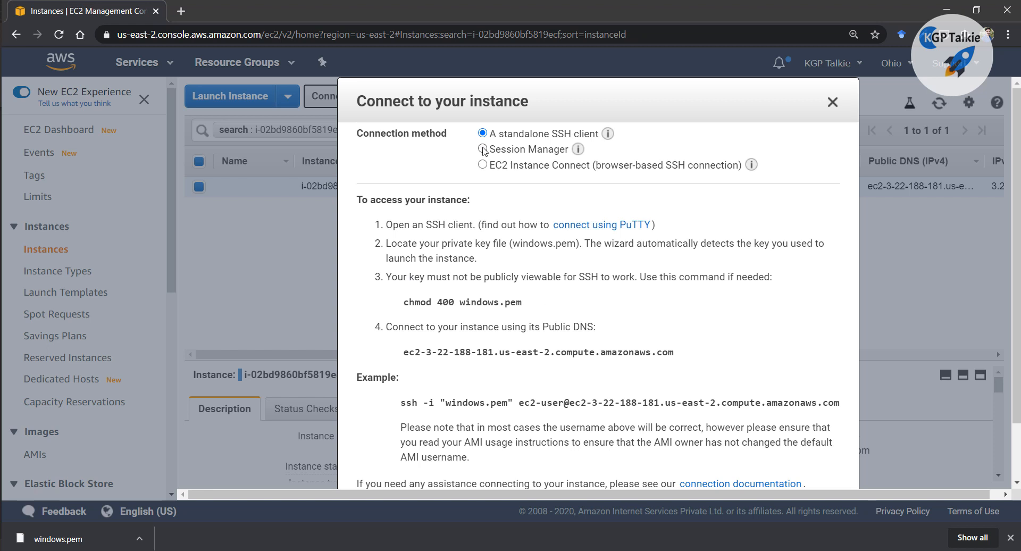
left_click(483, 149)
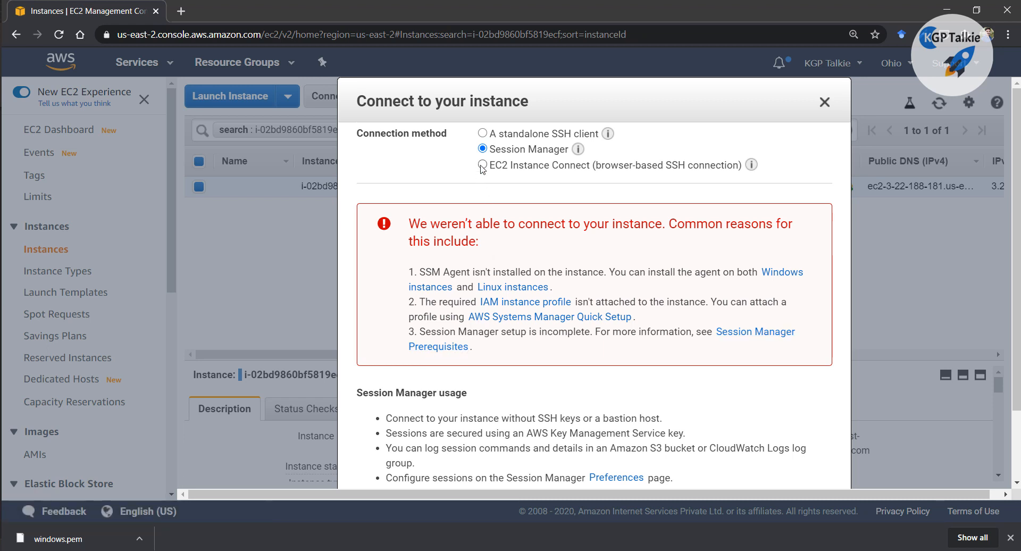
- Try to connect through EC2 Instance Connect with the user name ec2-user, and close the connection window
left_click(482, 165)
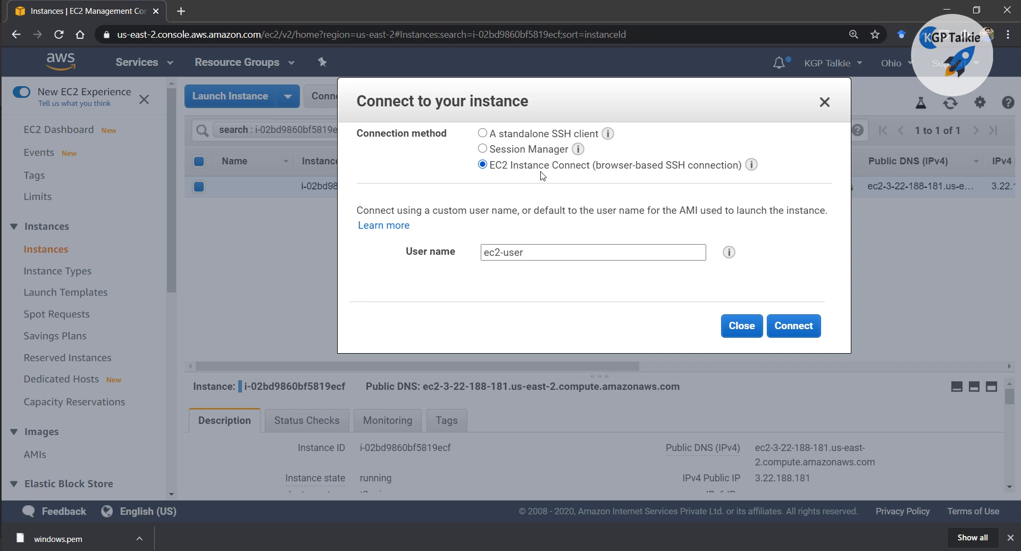
left_click(557, 255)
triple_click(523, 252)
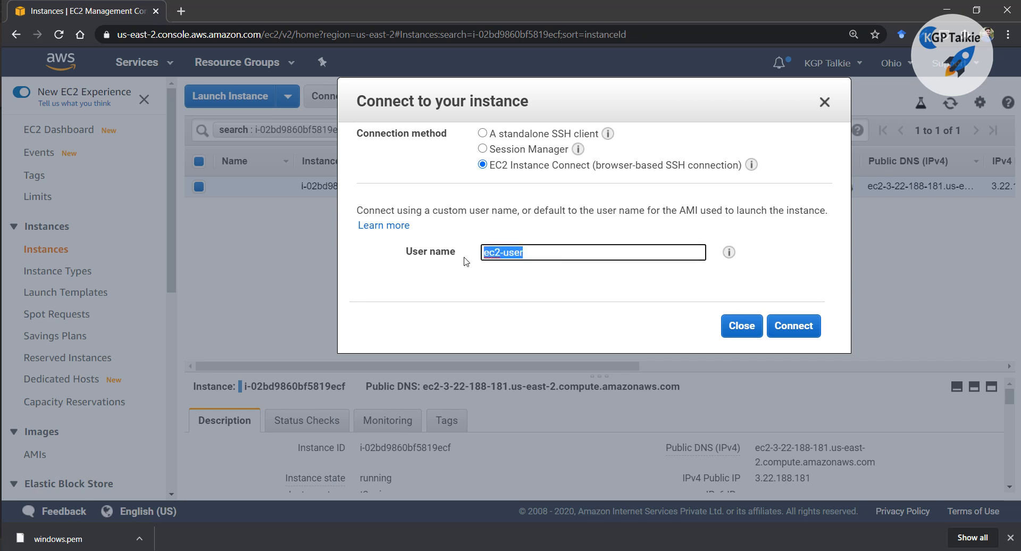
left_click(794, 333)
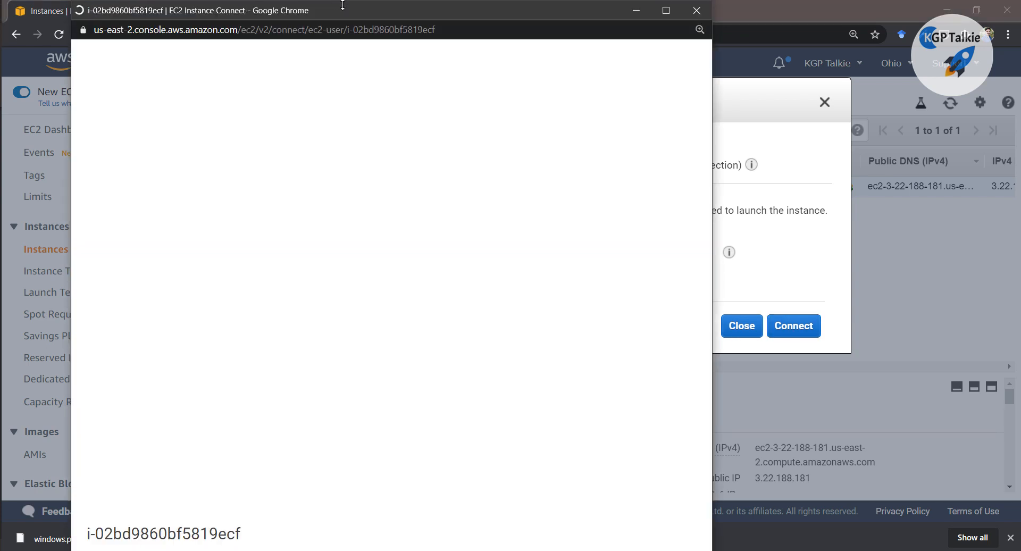
left_click_drag(366, 11, 473, 20)
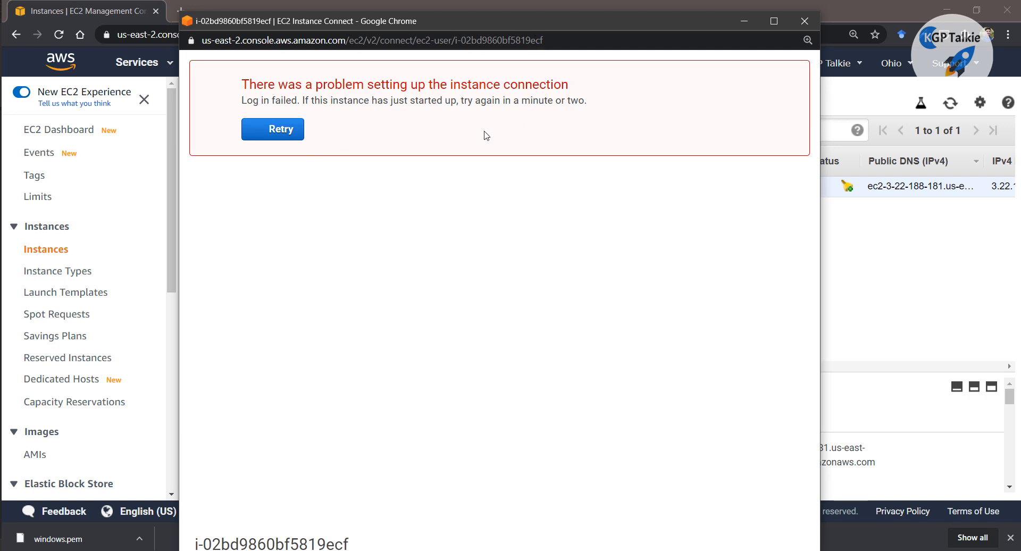
left_click(797, 24)
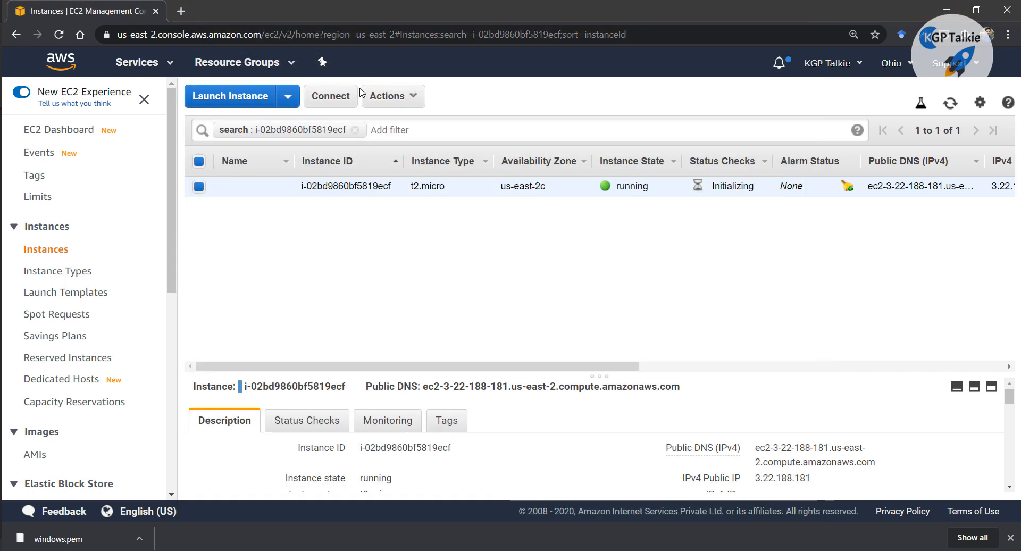
- Reopen the instance's standalone SSH client instructions and highlight the chmod 400 windows.pem command
left_click(344, 94)
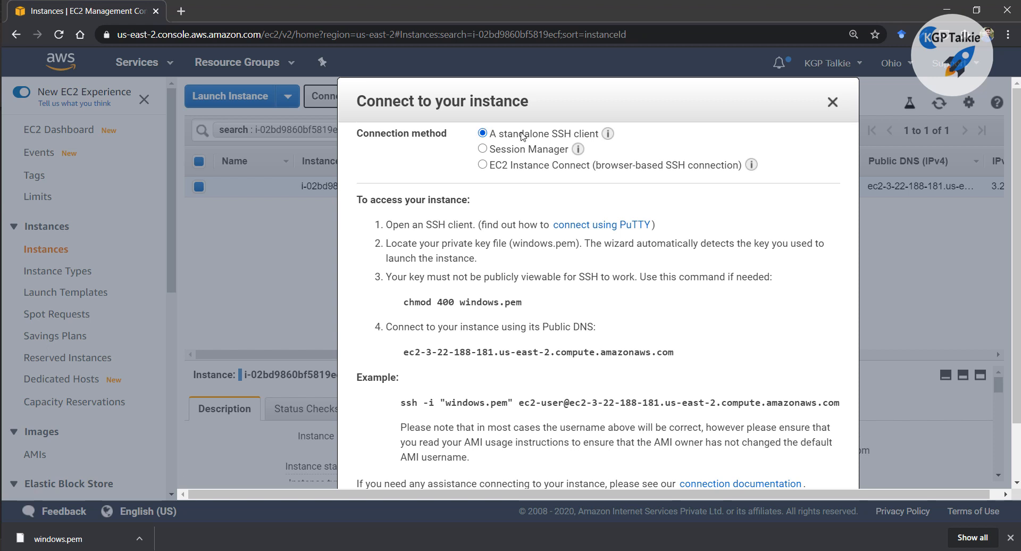
left_click_drag(399, 309, 526, 306)
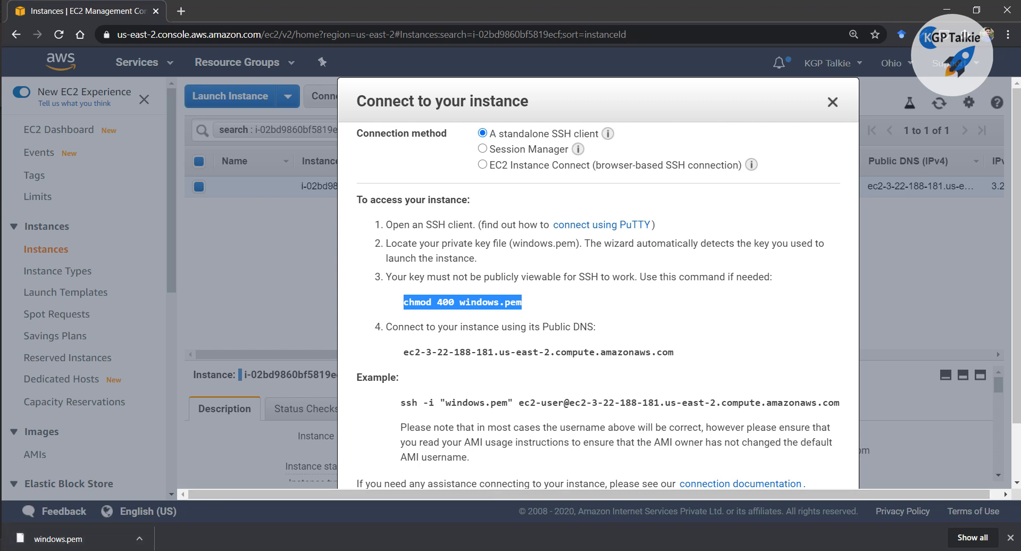
- Open Windows PowerShell and change the working directory to the Downloads folder
key("super")
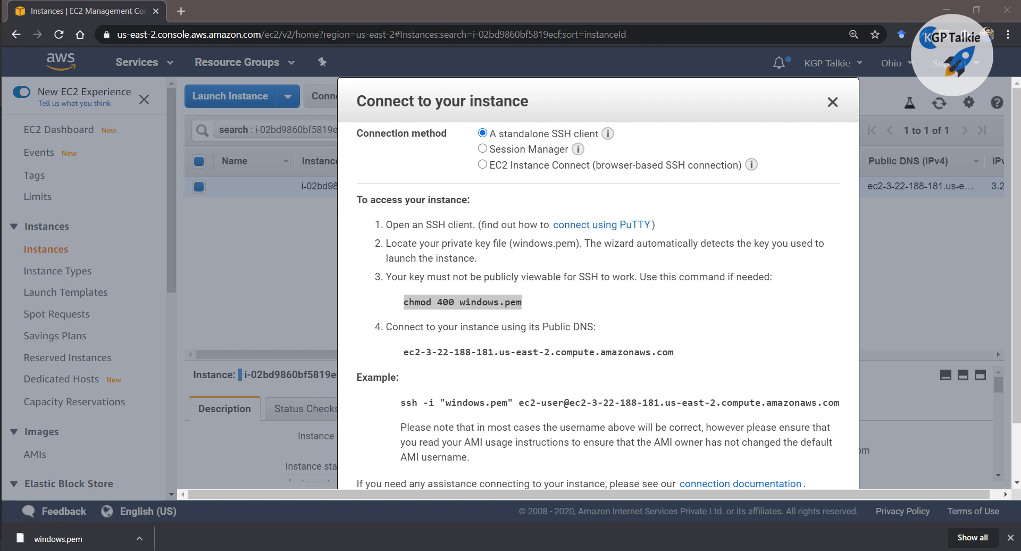
left_click_drag(0, 88, 432, 47)
left_click(435, 113)
type("cd Down")
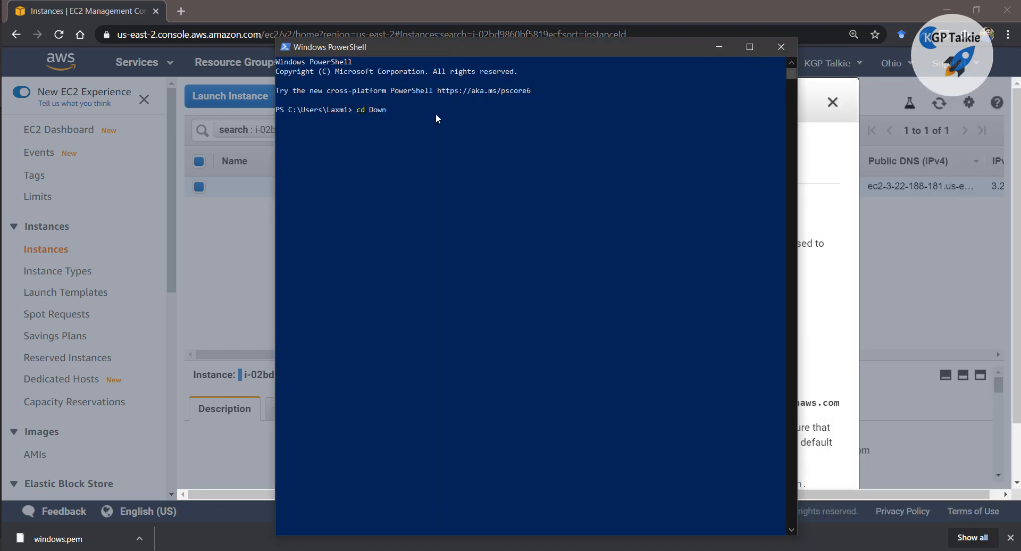
key("Tab")
key("Return")
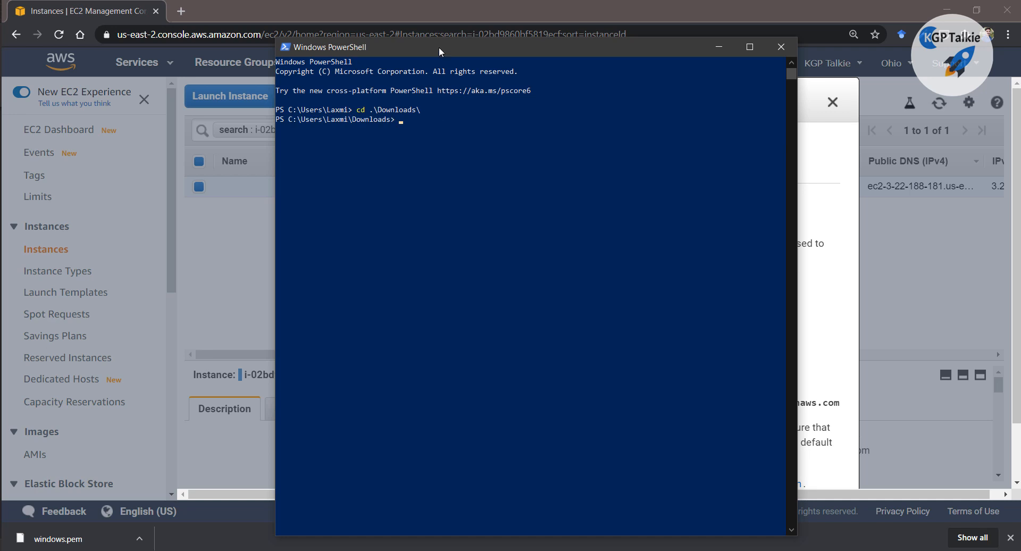
- Copy the chmod 400 windows.pem command from the connection instructions and switch back to Windows PowerShell
left_click_drag(464, 46, 753, 45)
left_click(406, 166)
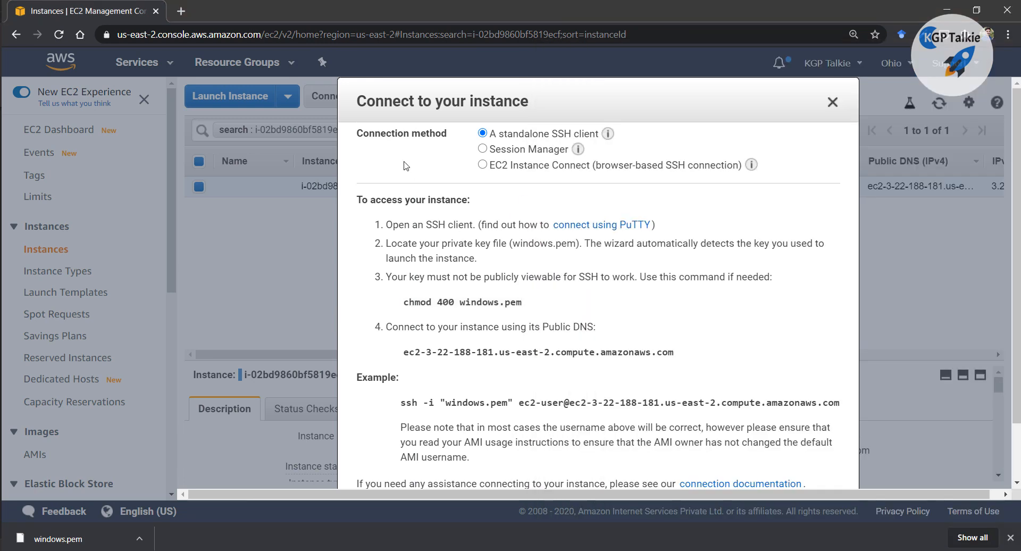
left_click_drag(404, 304, 525, 310)
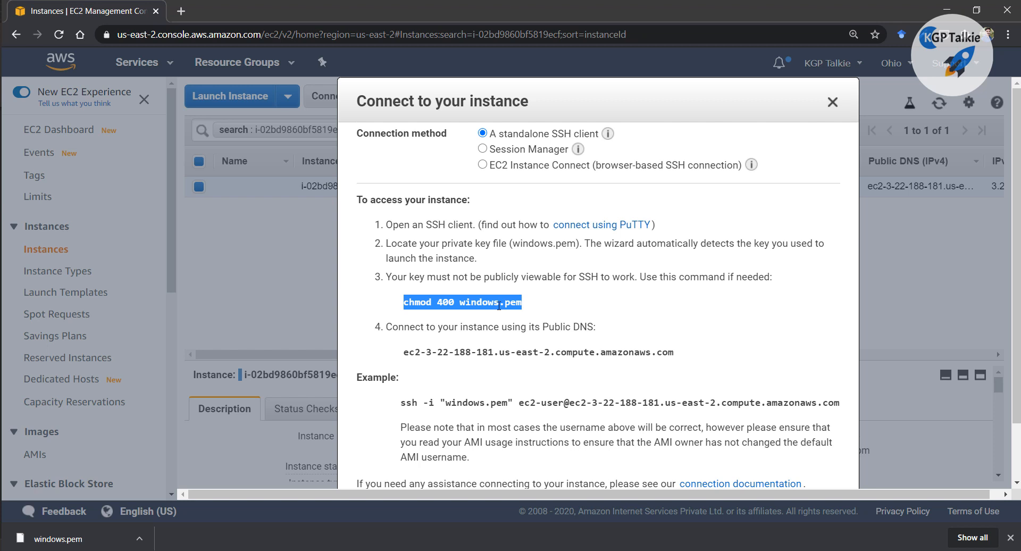
right_click(466, 302)
left_click(488, 311)
key("alt+Tab")
left_click(720, 180)
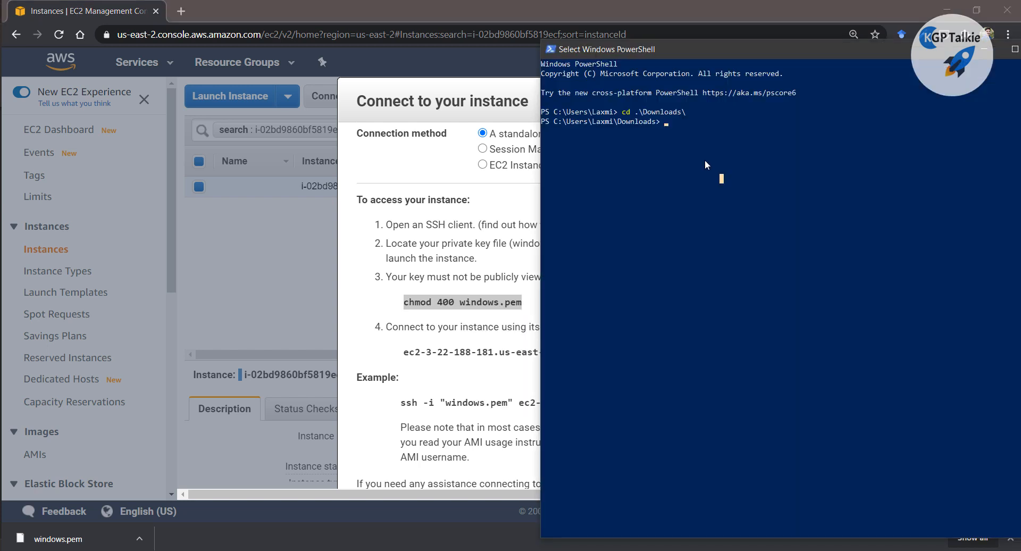
- Enlarge the PowerShell text and move its window aside to uncover the instance's connection instructions
scroll(699, 150, "up", 5, "ctrl")
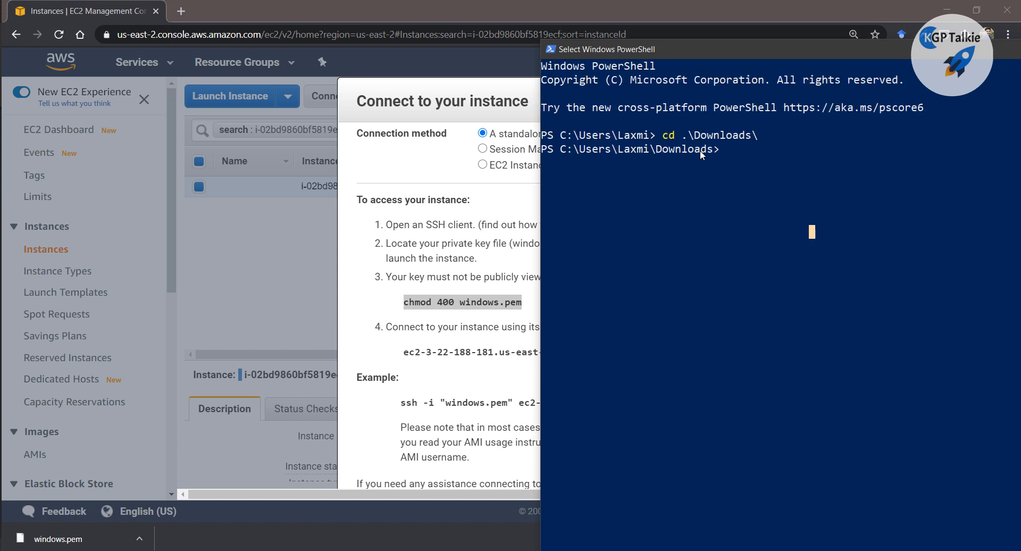
left_click_drag(890, 48, 658, 120)
key("Escape")
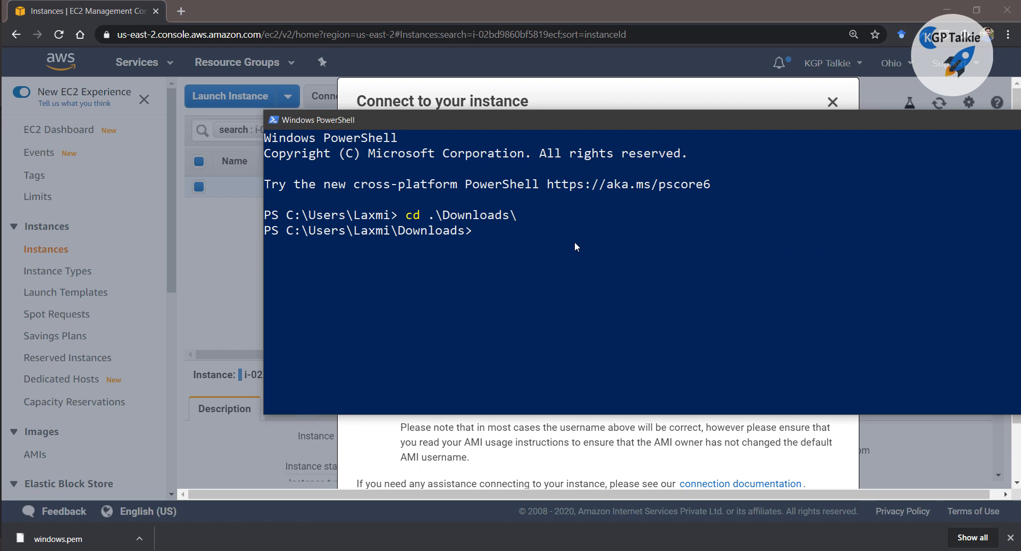
left_click(512, 243)
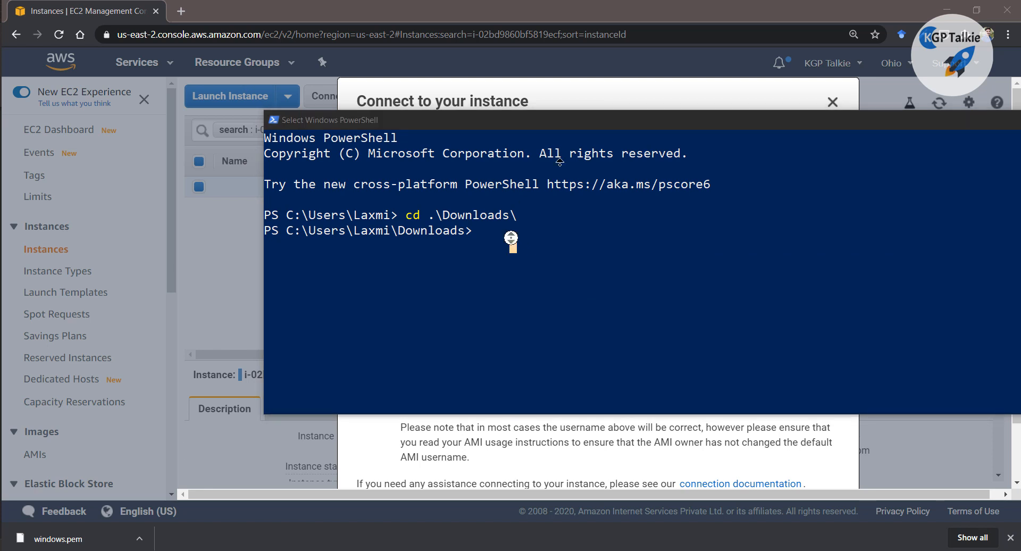
left_click_drag(627, 125, 0, 121)
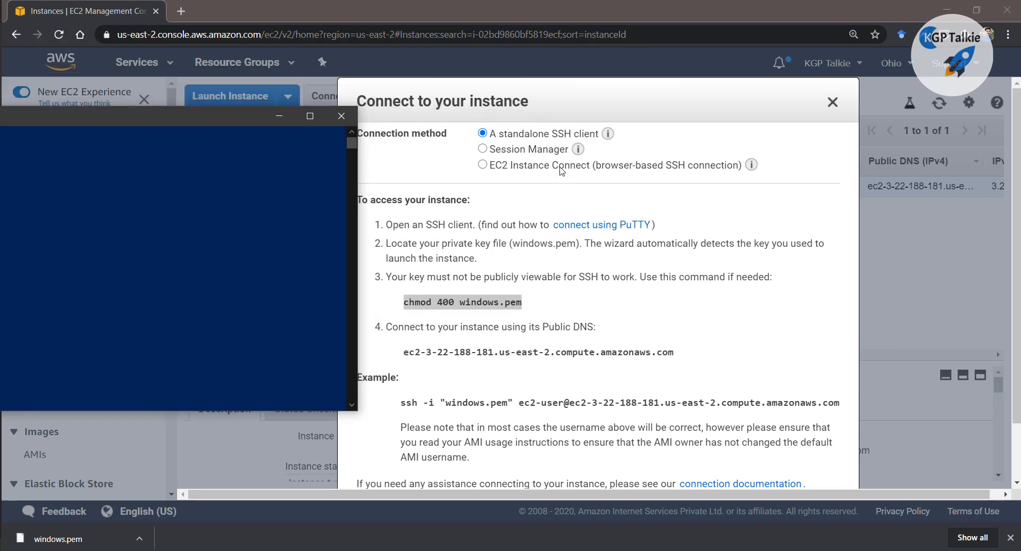
- Select and copy the chmod 400 windows.pem command from the connection instructions again and return to PowerShell
left_click(409, 301)
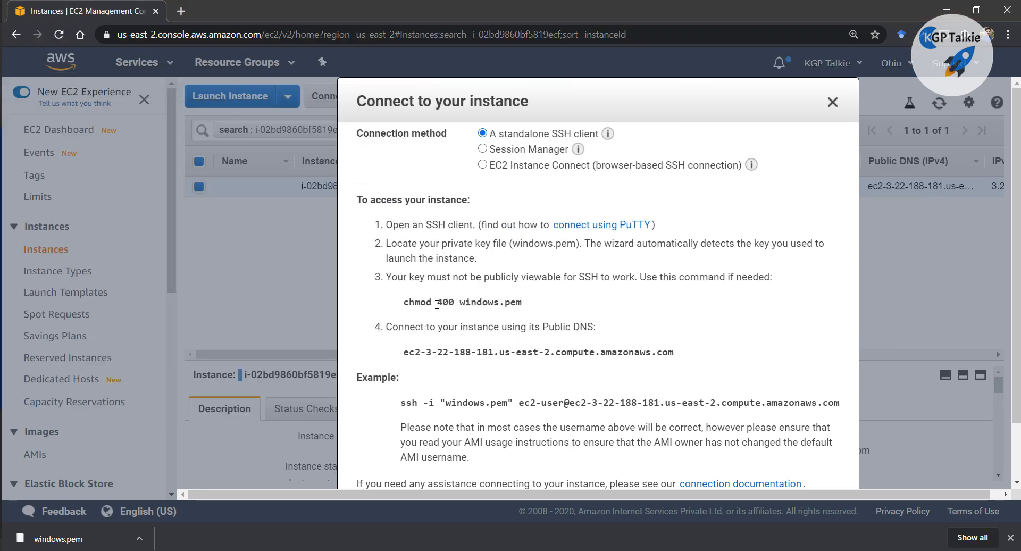
left_click_drag(407, 300, 525, 304)
right_click(501, 291)
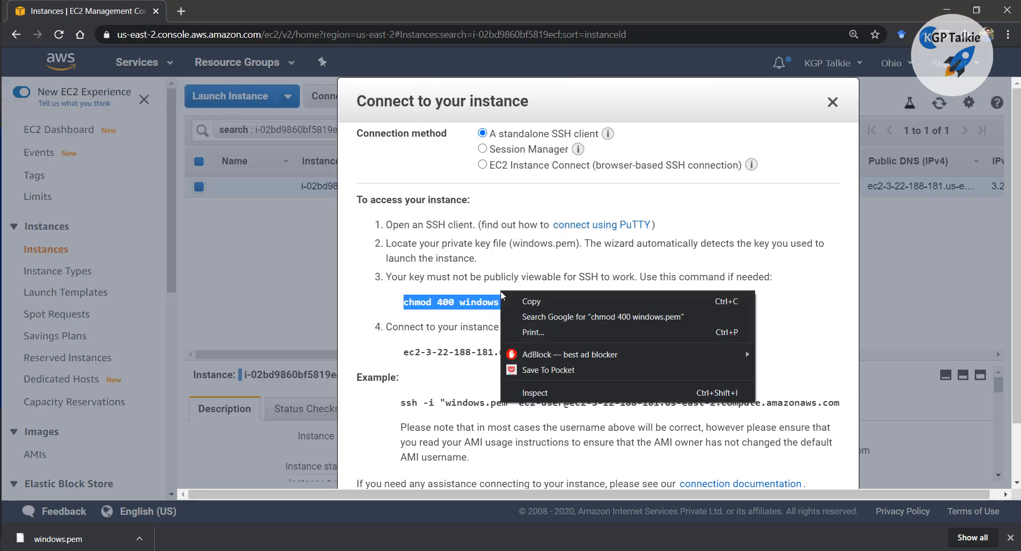
left_click(531, 301)
key("alt+Tab")
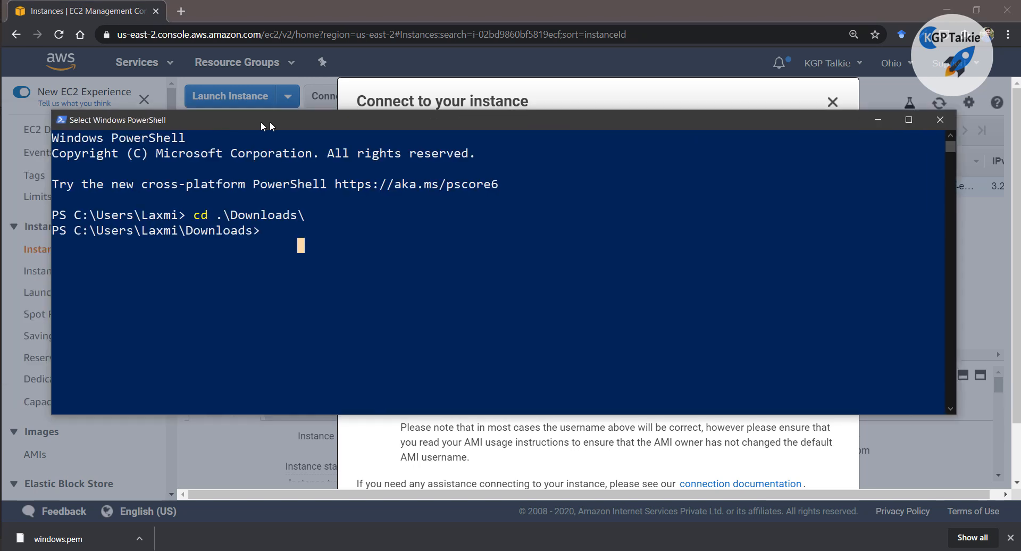
- Try to paste the copied chmod command at the Downloads prompt in PowerShell
left_click(310, 215)
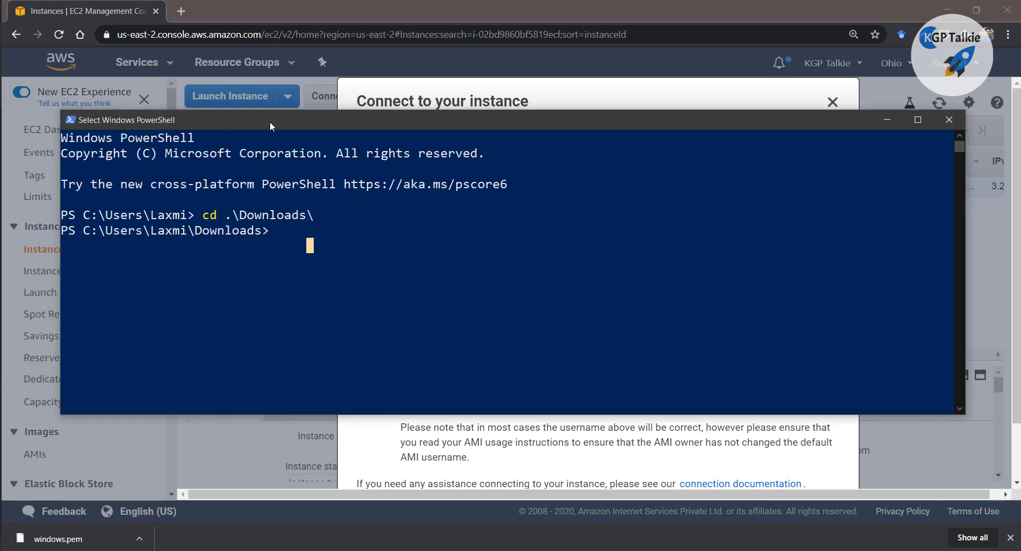
right_click(348, 245)
right_click(348, 244)
right_click(349, 243)
key("BackSpace")
key("BackSpace")
right_click(349, 247)
key("BackSpace")
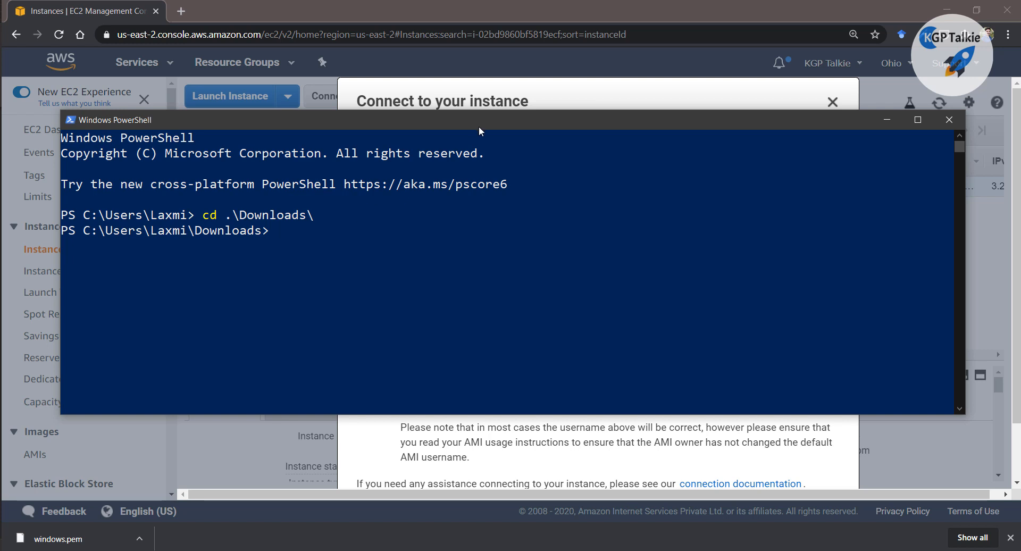
- Move the PowerShell window below the chmod instruction and run chmod 400 windows.pem in the Downloads folder
left_click_drag(475, 119, 544, 324)
left_click(483, 455)
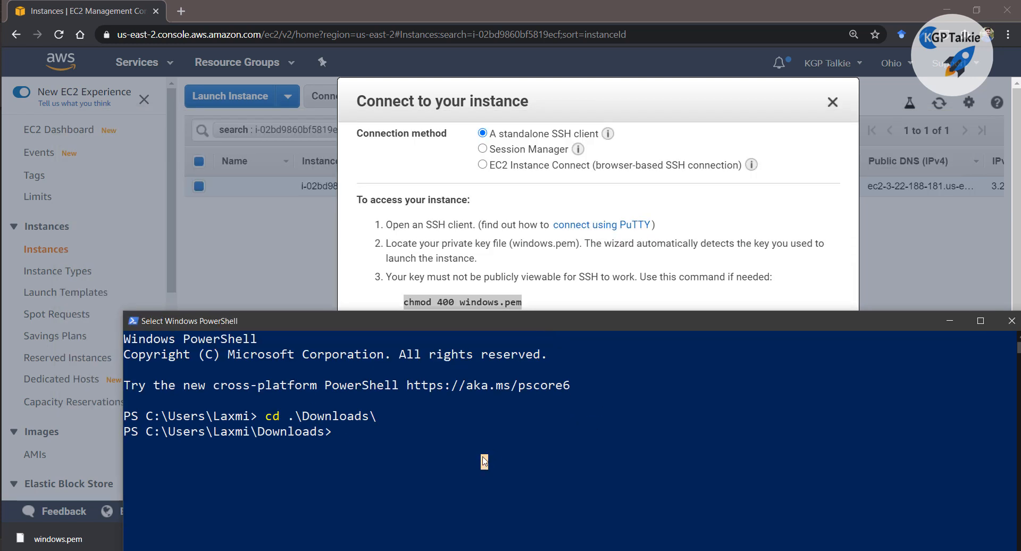
type("chmod")
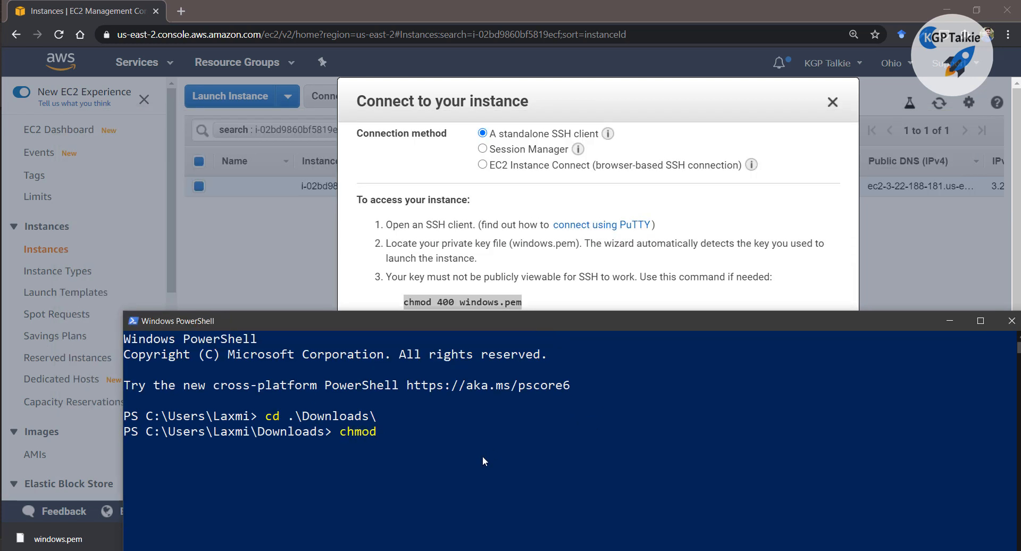
type(" 400 windo")
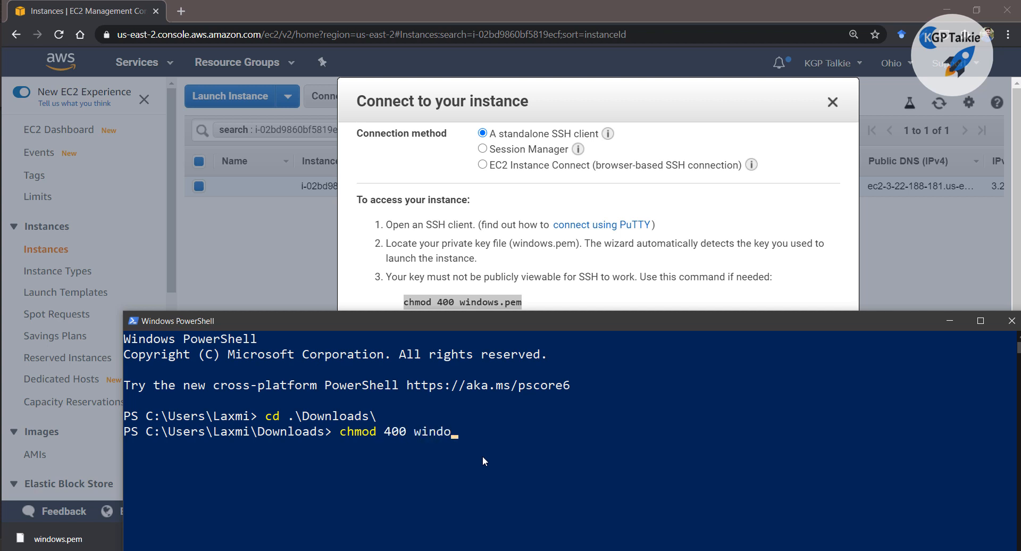
type("ws.pem")
key("Return")
- Consult the example SSH command in the connection instructions and enter ssh -i "windows.pem" ec2-user@ at the prompt without running it
left_click_drag(479, 327, 527, 466)
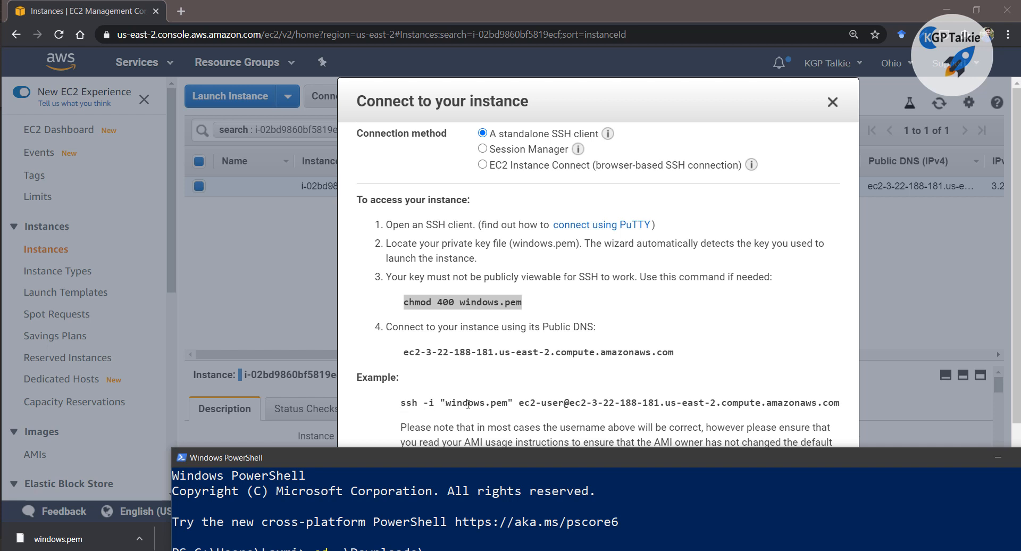
left_click_drag(435, 458, 416, 228)
left_click(420, 381)
type("ssh")
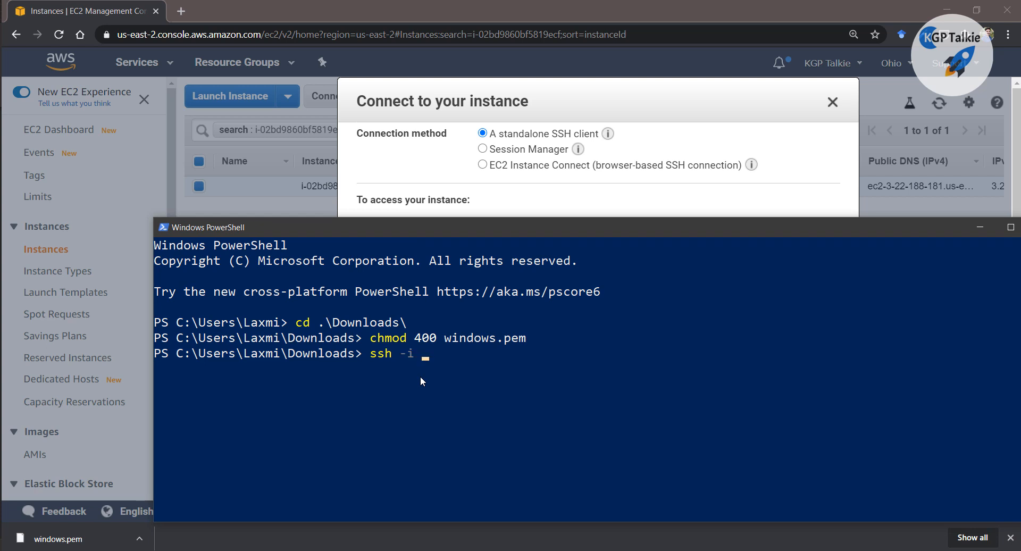
type(" -i \"\"")
key("Left")
left_click_drag(583, 230, 647, 447)
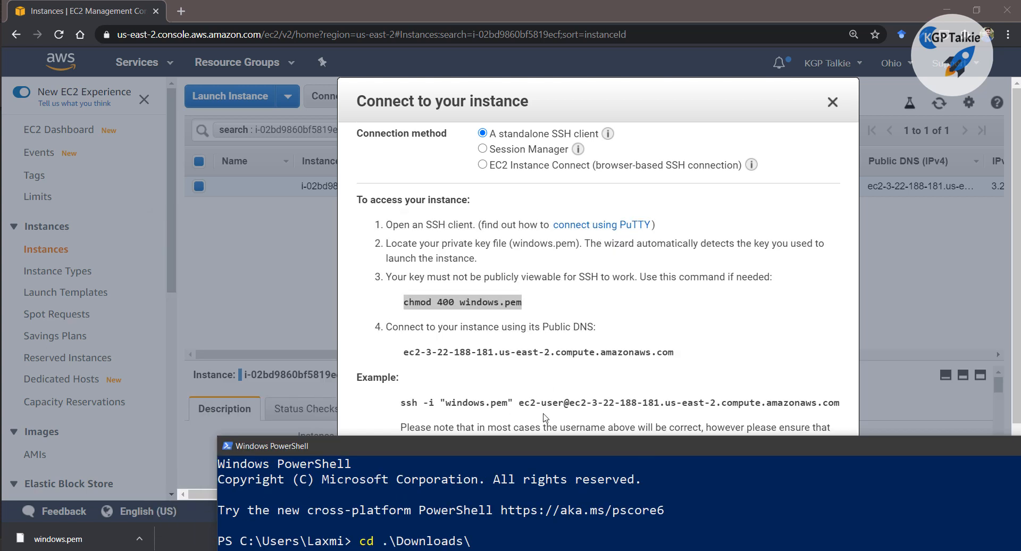
left_click_drag(581, 447, 486, 179)
type("\"windows.pem\"")
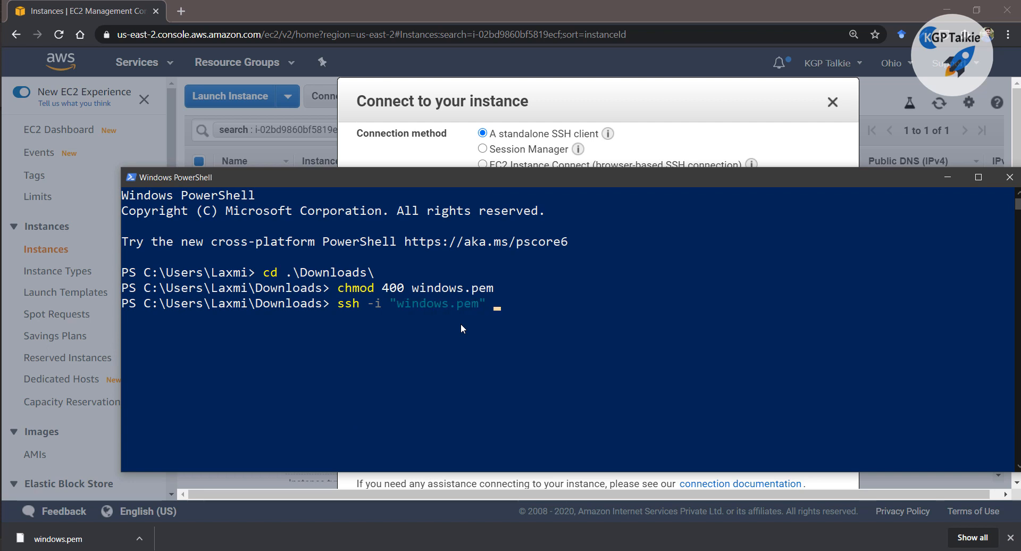
type(" ec2")
left_click_drag(540, 179, 535, 216)
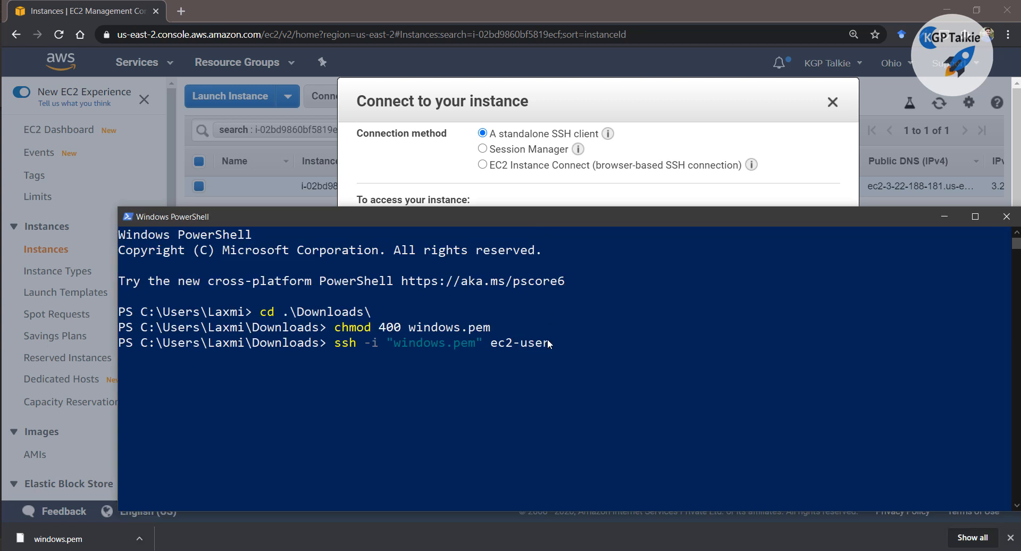
- Close the connection instructions and copy the instance's IPv4 public IP, 3.22.188.181, from the instances list
left_click_drag(571, 212, 810, 470)
left_click(833, 104)
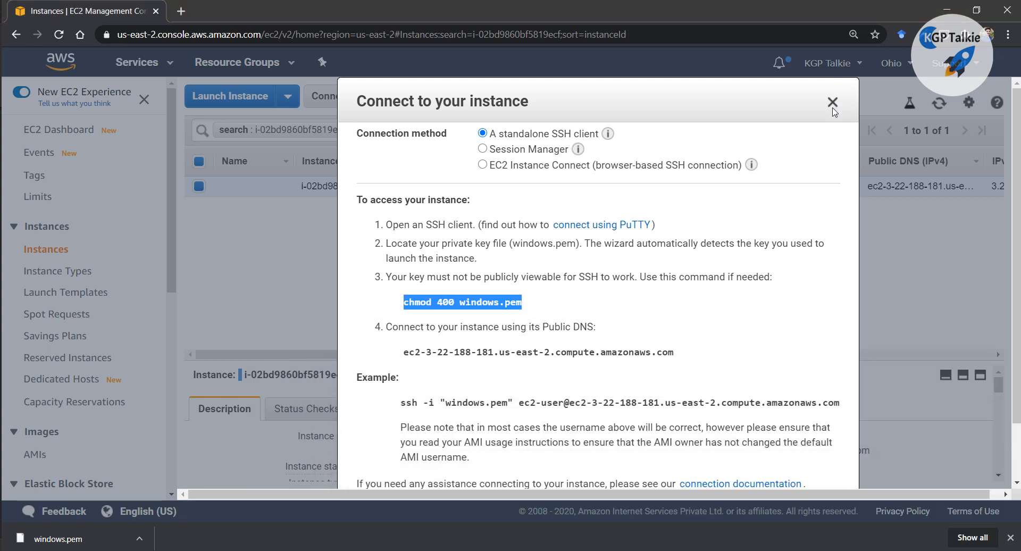
left_click(833, 102)
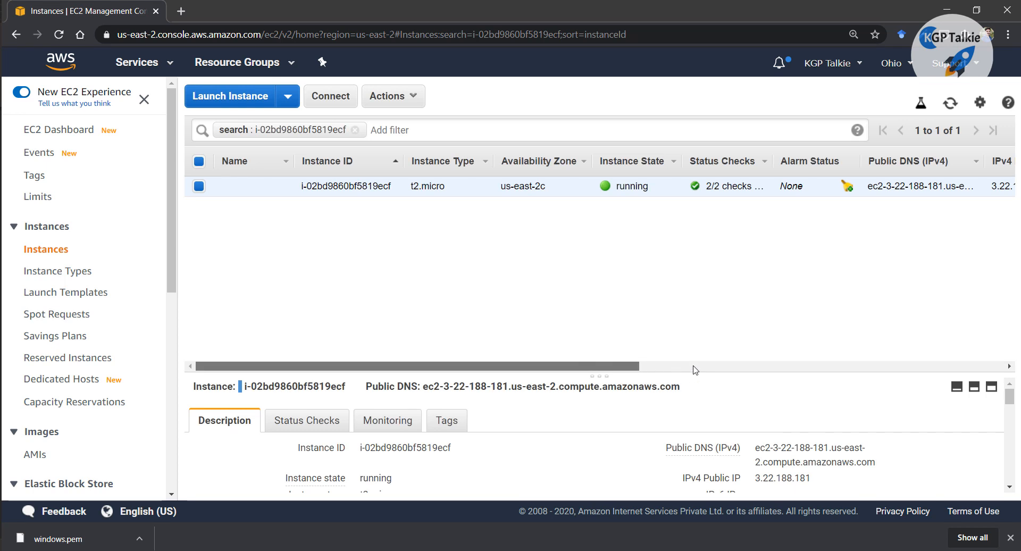
left_click_drag(606, 366, 855, 357)
left_click_drag(581, 185, 526, 186)
right_click(532, 185)
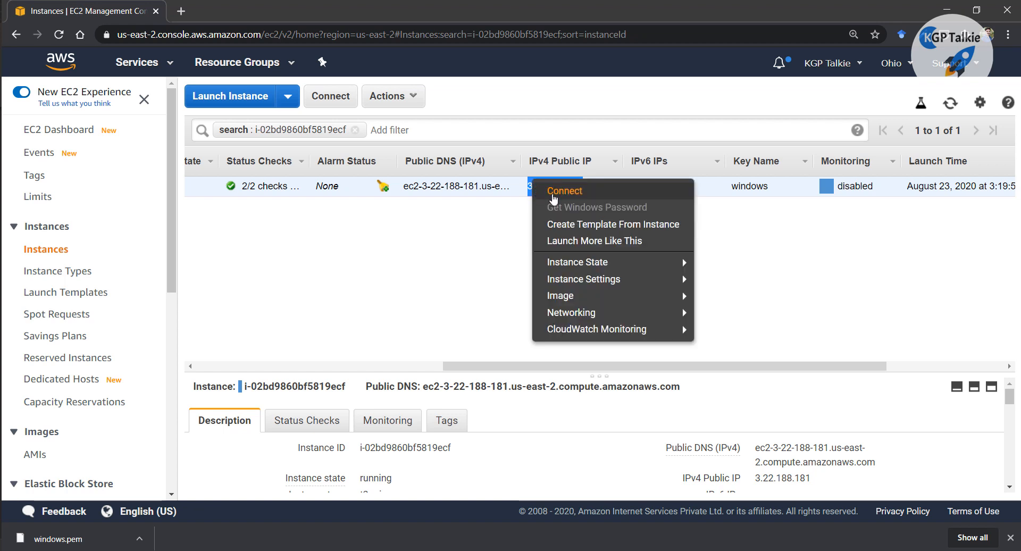
left_click(504, 198)
left_click_drag(582, 183, 529, 185)
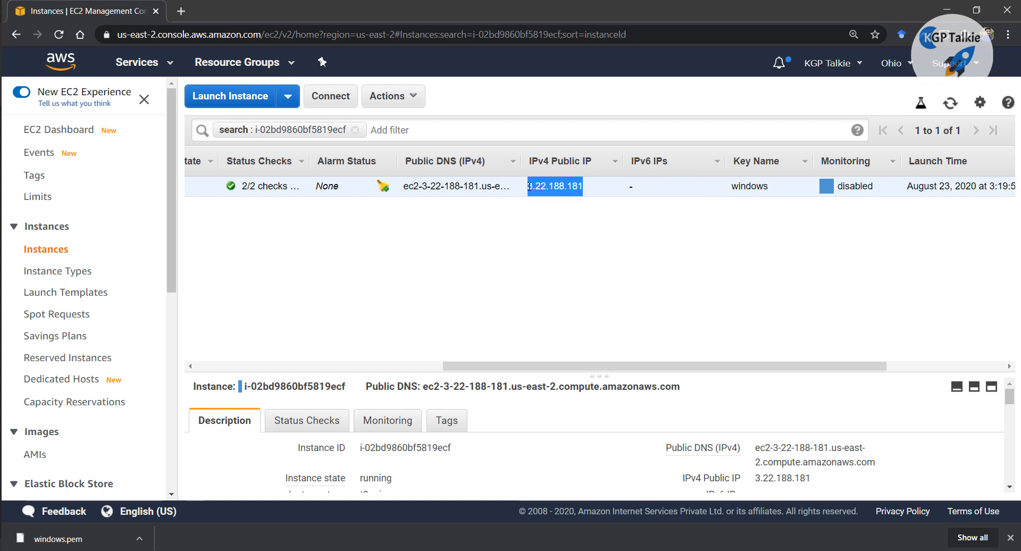
- Complete the SSH command with 3.22.188.181, run it, and answer yes to continue connecting to the host
left_click_drag(1020, 542, 922, 163)
left_click(721, 292)
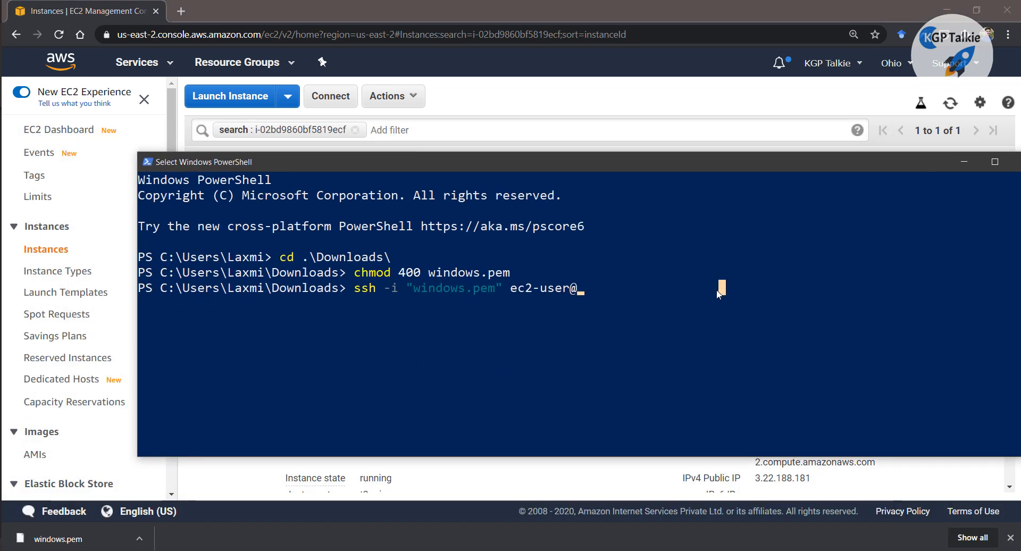
right_click(717, 290)
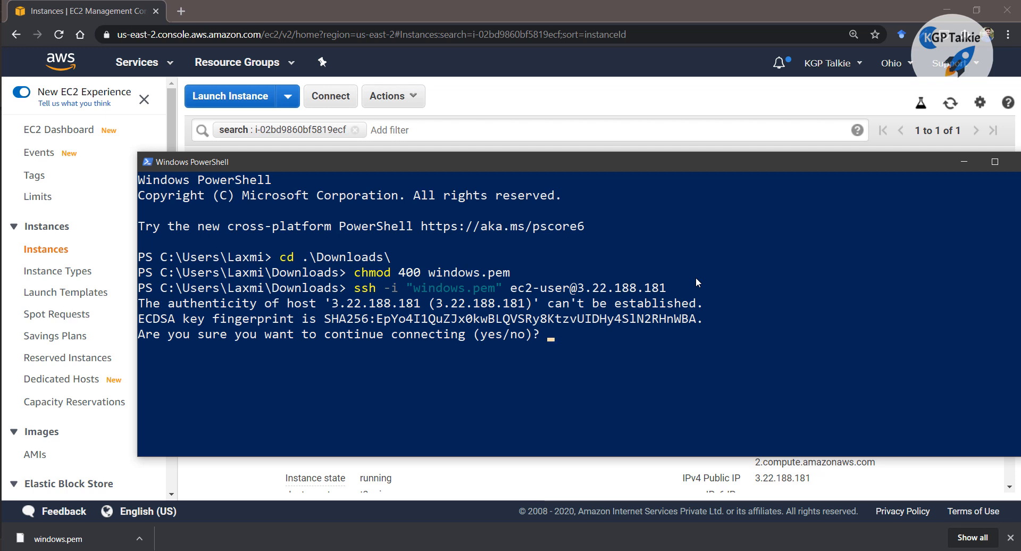
type("yes")
key("Return")
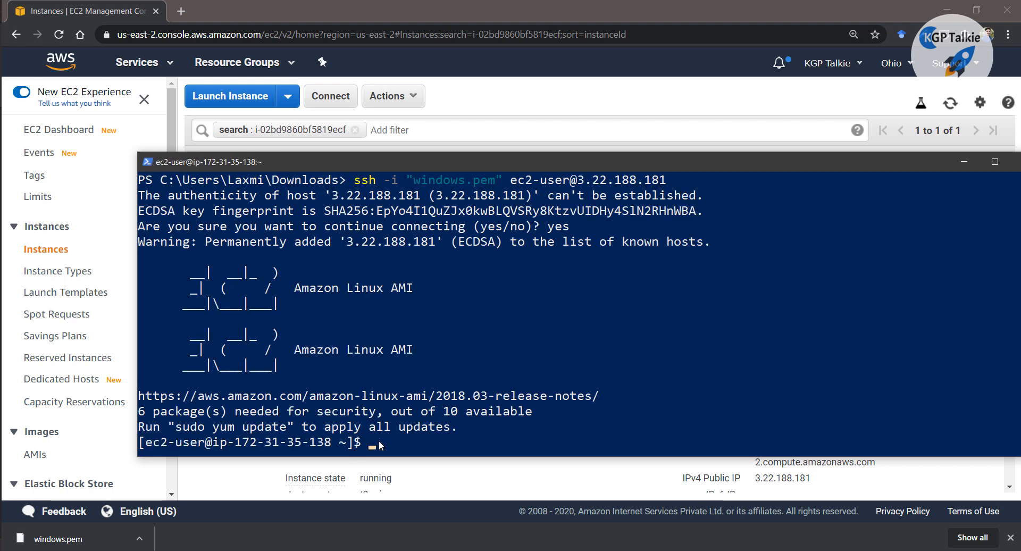
- Check that the remote shell responds by entering blank lines, and examine the Amazon Linux AMI login banner
key("Return")
key("Return")
key("Return")
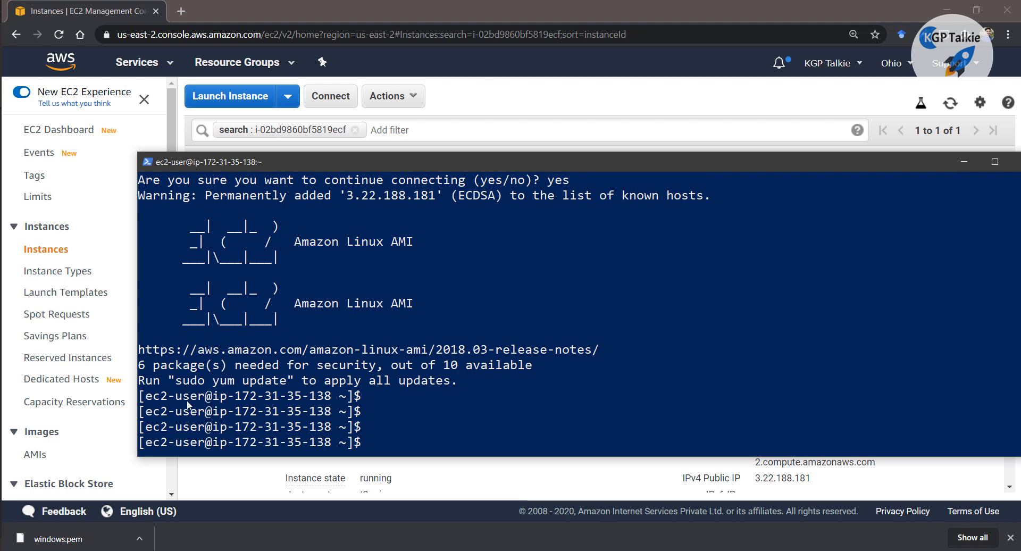
left_click(432, 412)
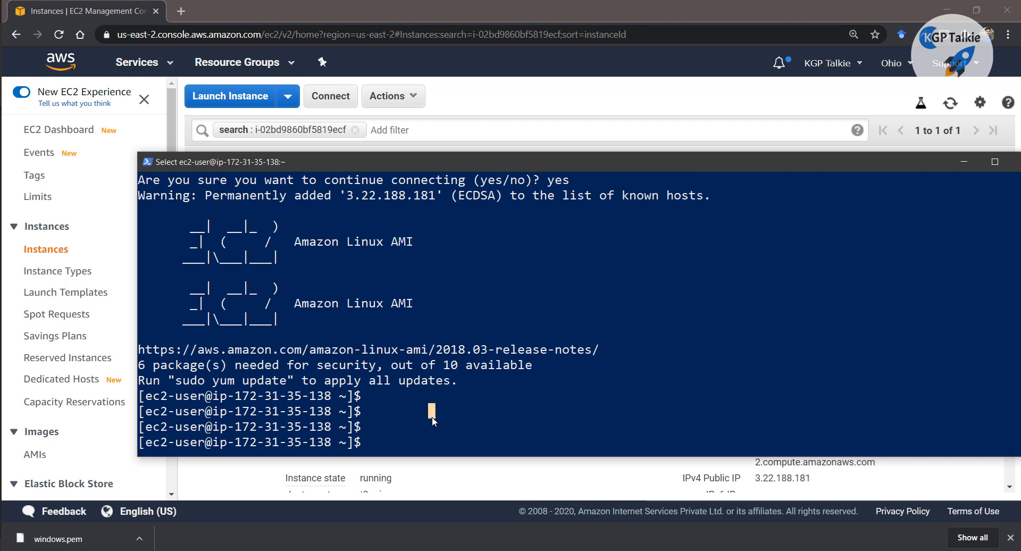
left_click_drag(295, 242, 420, 244)
left_click_drag(420, 303, 296, 303)
left_click(401, 411)
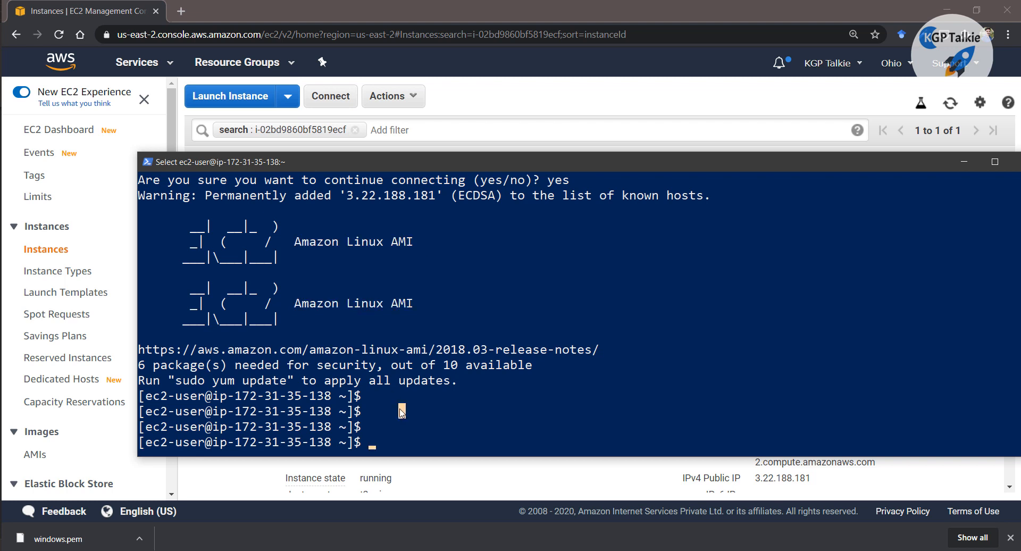